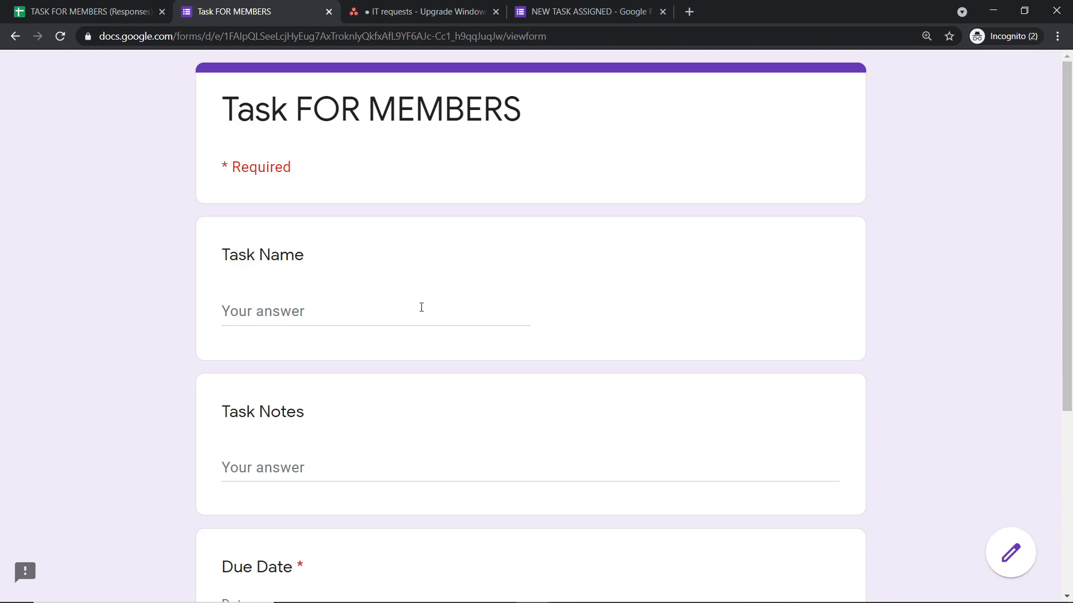
- Fill in the task name "Upgrade Macintosh" and the task notes "Sealion is lower, upgrade to Mountain Lion operating system"
left_click(328, 307)
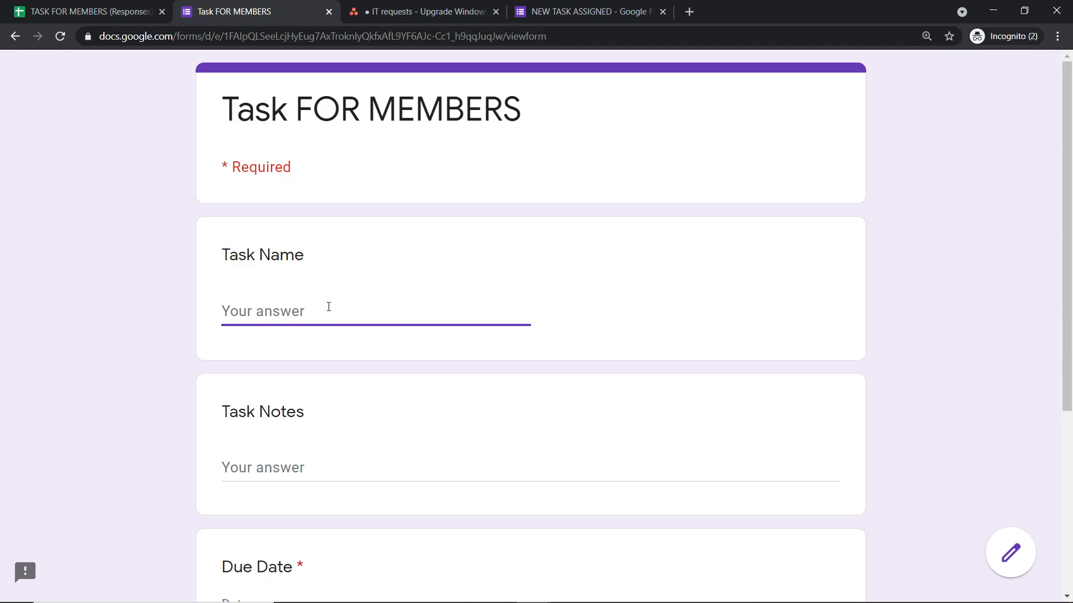
type("Upgrade")
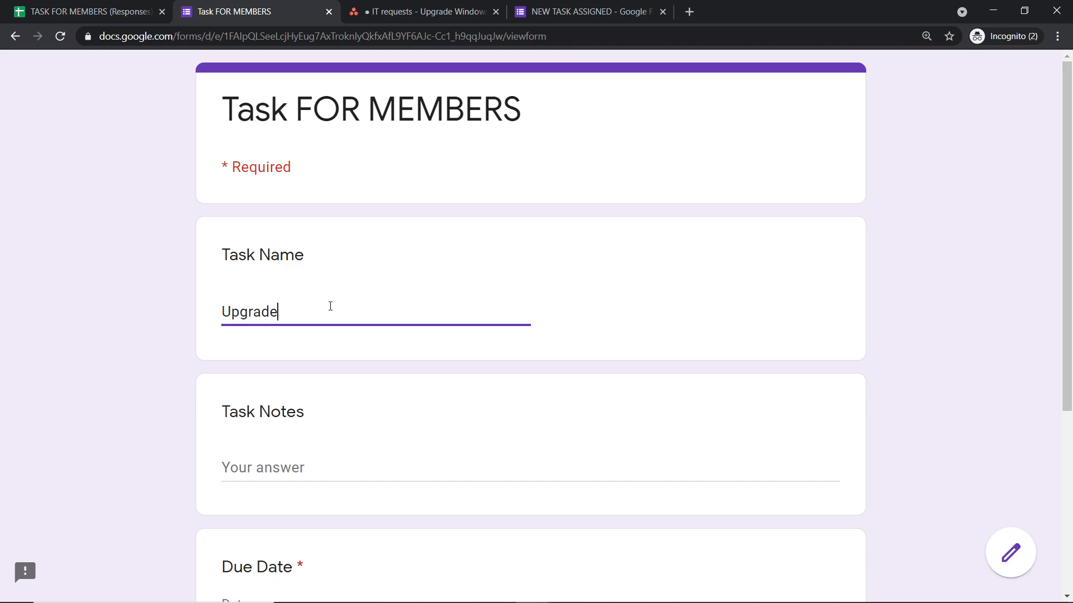
type(" Macintosh")
scroll(344, 382, "down", 3)
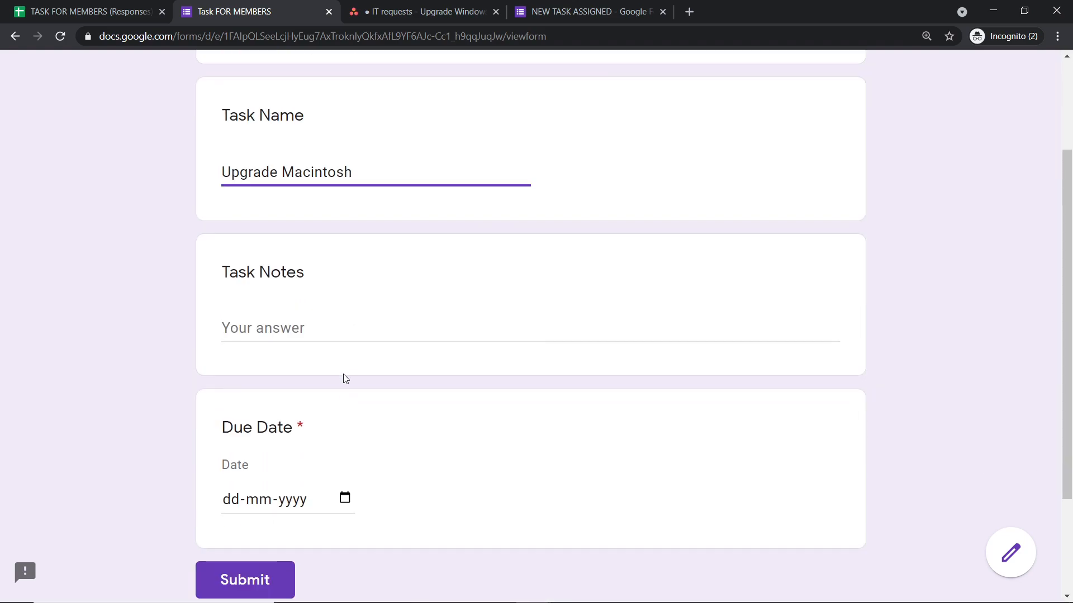
left_click(340, 337)
type("Sealion is lower, upgrade to Mountain Lion operating system")
- Set the due date to 31-05-2021, review the answers and submit the form response
scroll(287, 438, "down", 3)
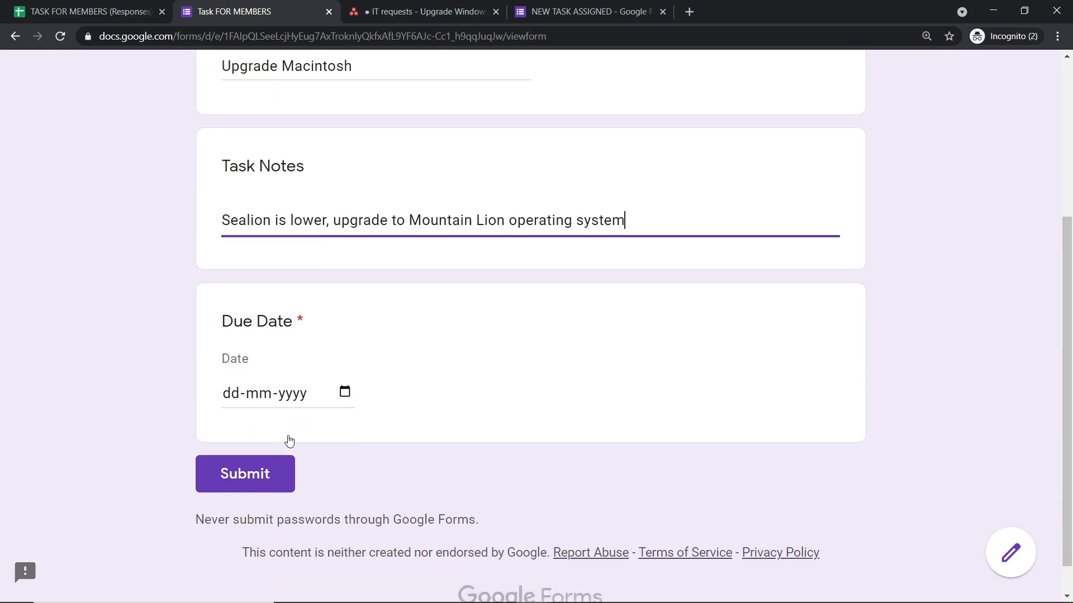
left_click(345, 358)
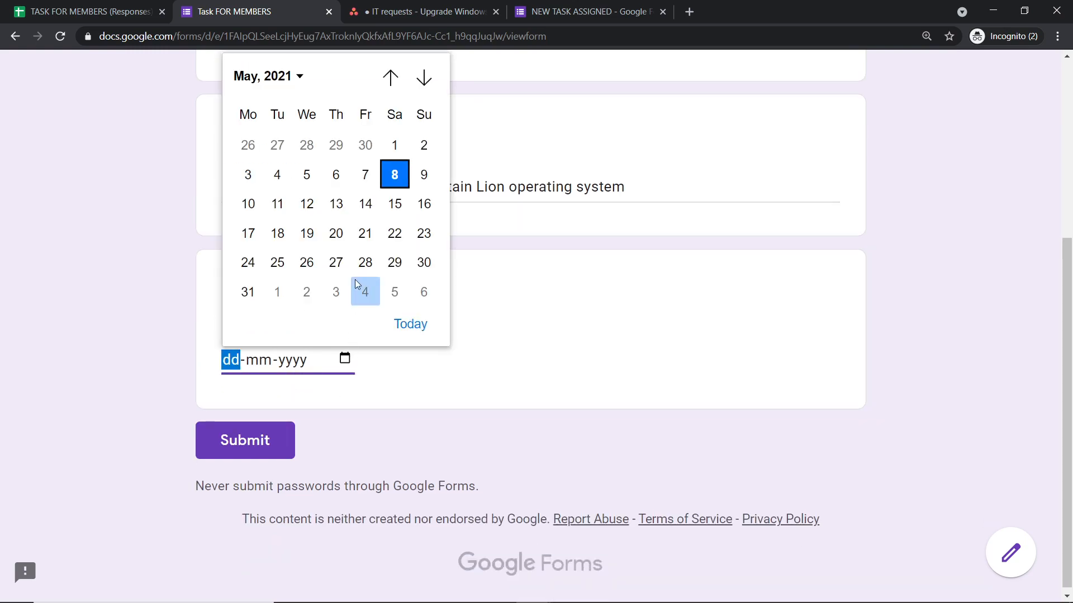
left_click(236, 289)
left_click(599, 337)
scroll(570, 344, "up", 5)
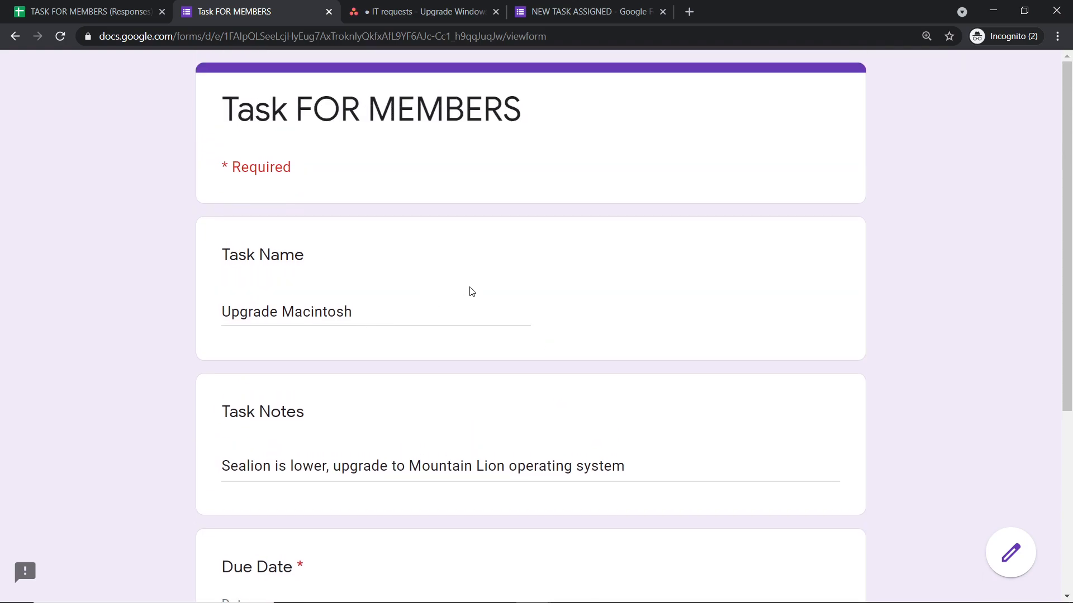
scroll(464, 297, "down", 3)
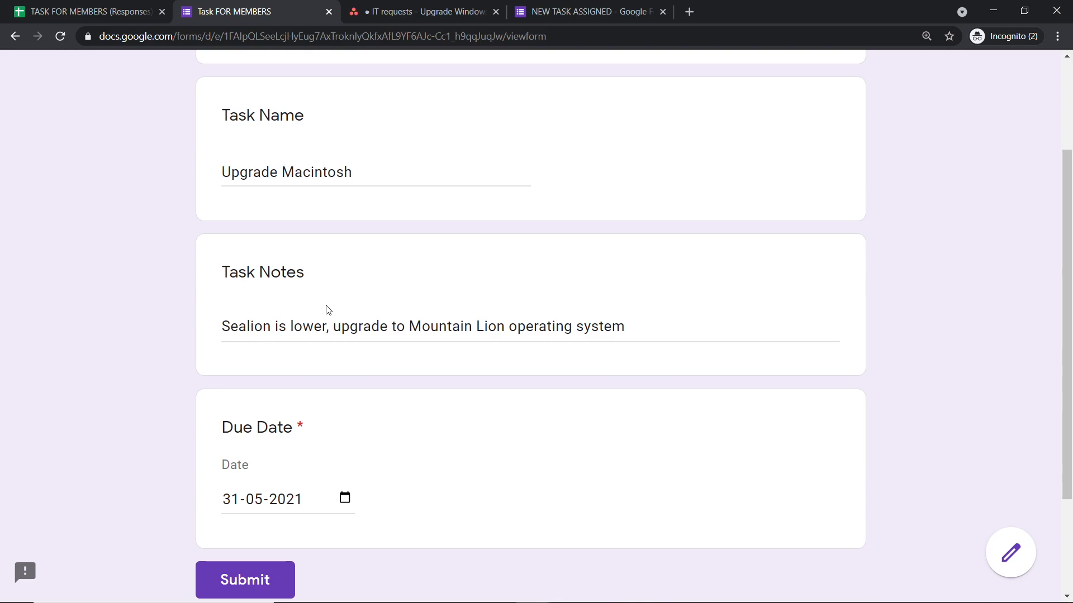
scroll(328, 330, "down", 2)
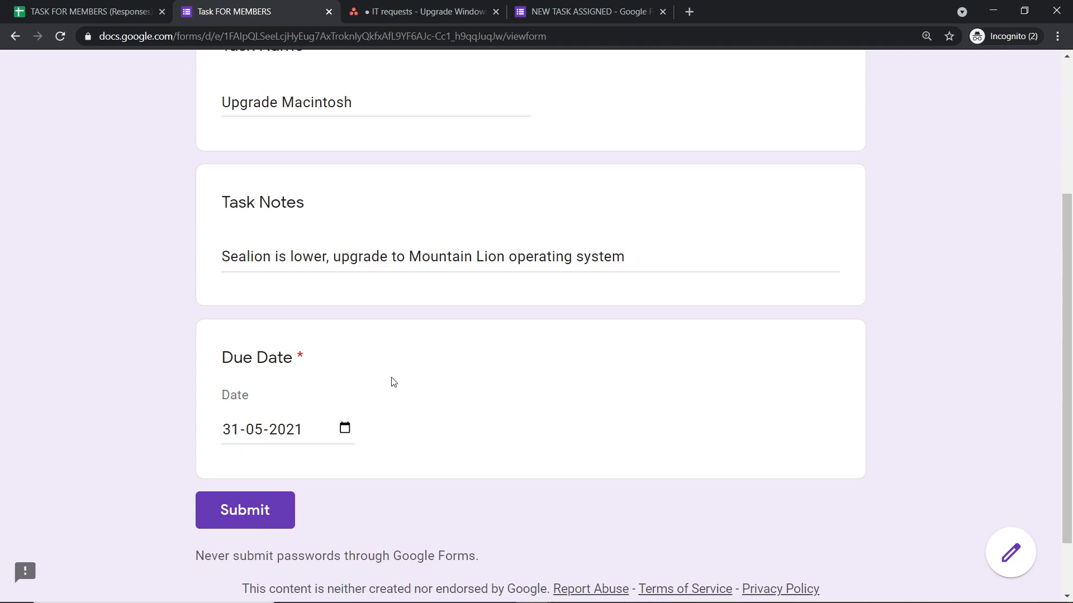
left_click(239, 508)
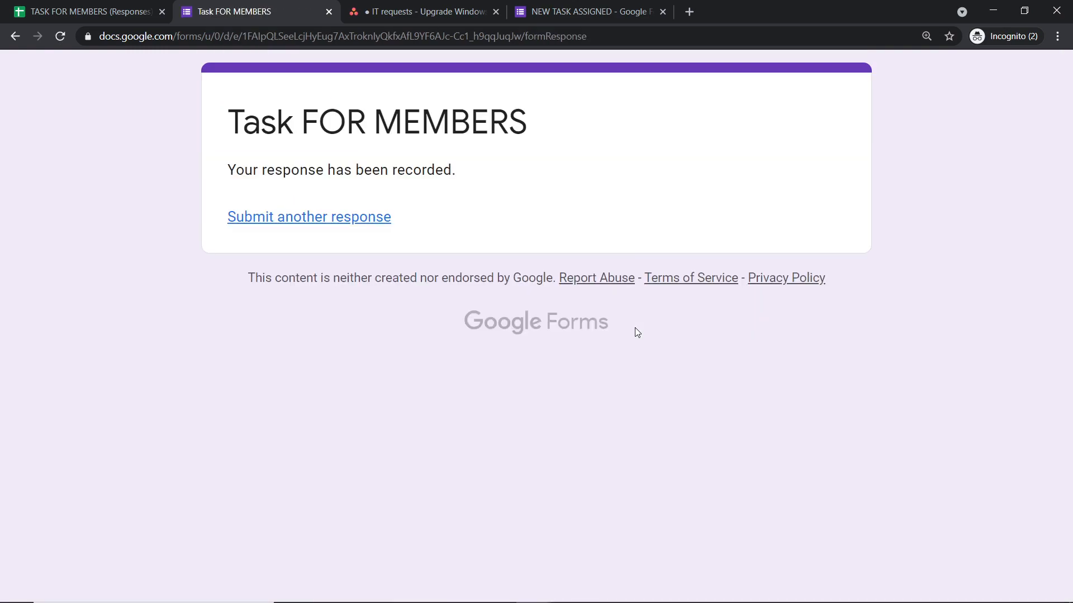
- Switch to Asana and open the first Upgrade Macintosh task under To do in the IT requests project to check its details
left_click(447, 6)
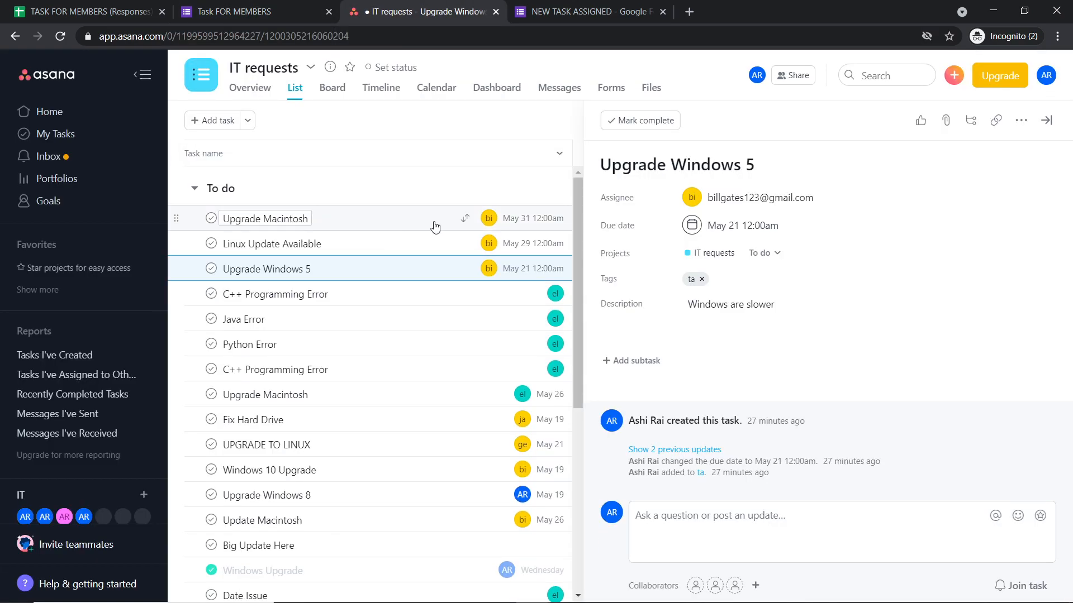
left_click(350, 223)
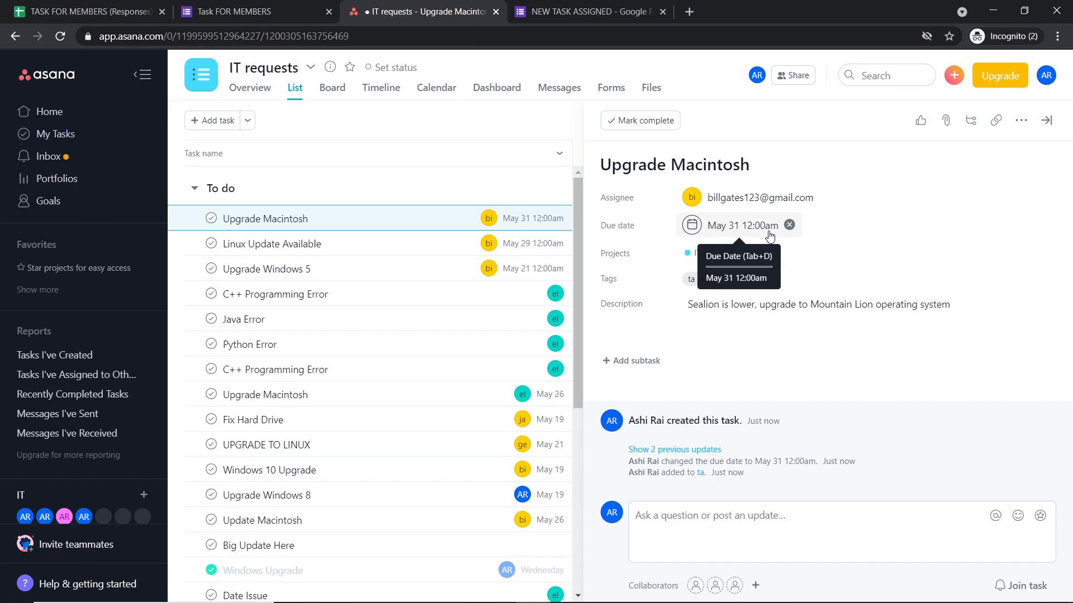
- Go to pabbly.com in a new browser tab, sign in and access the Connect application
left_click(692, 11)
type("pabbly.com")
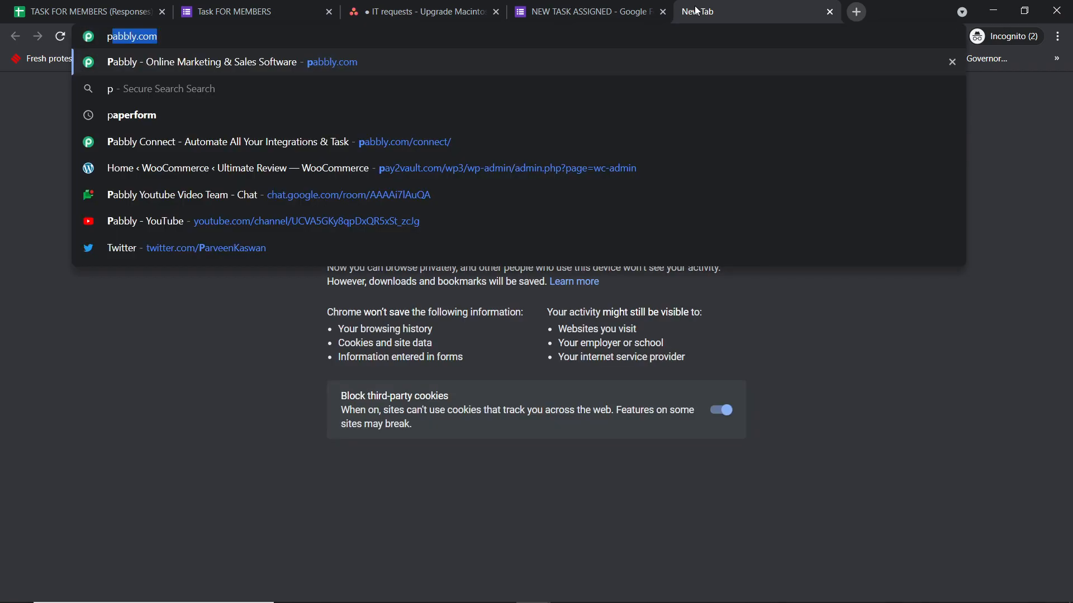
key("Return")
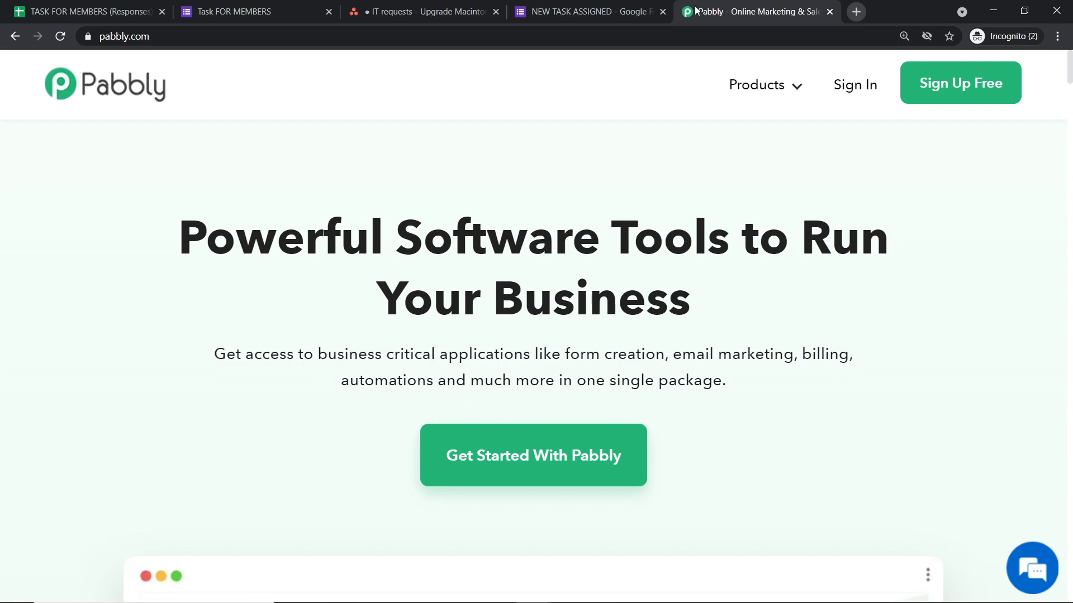
left_click(847, 83)
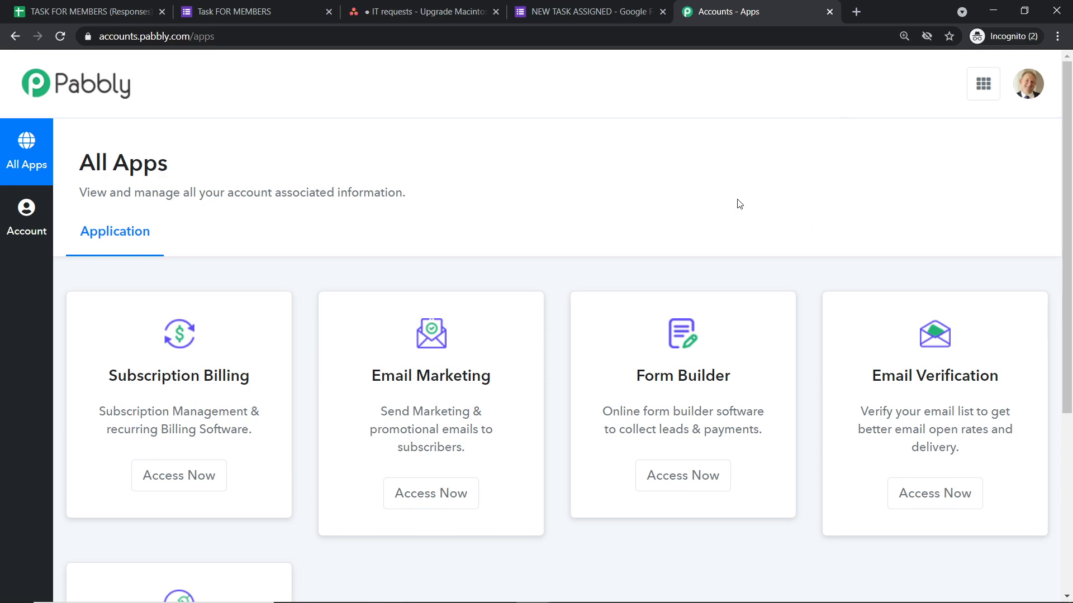
scroll(735, 203, "down", 5)
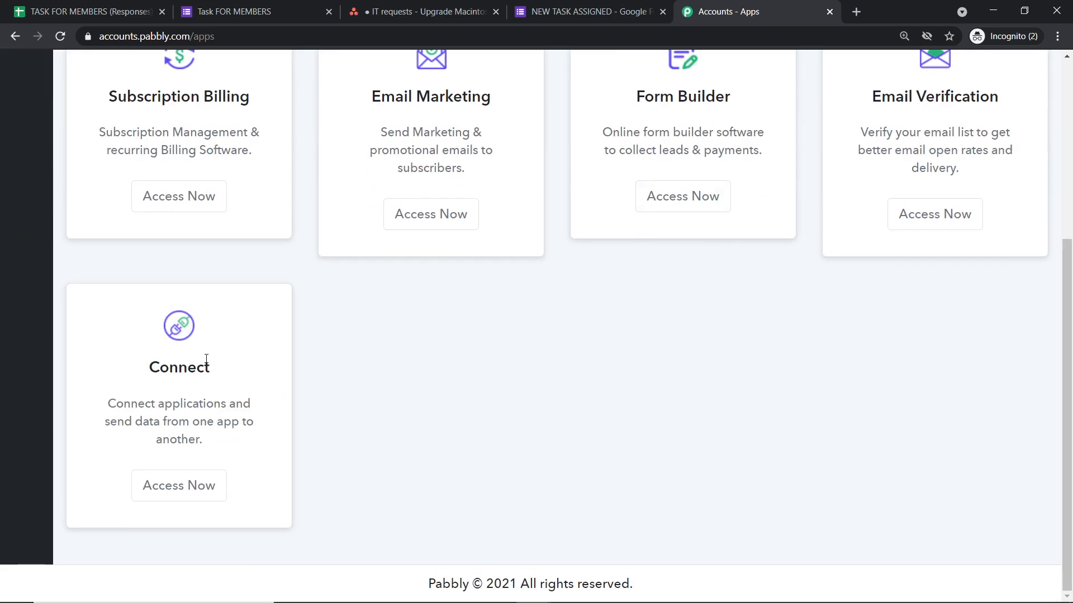
left_click(199, 498)
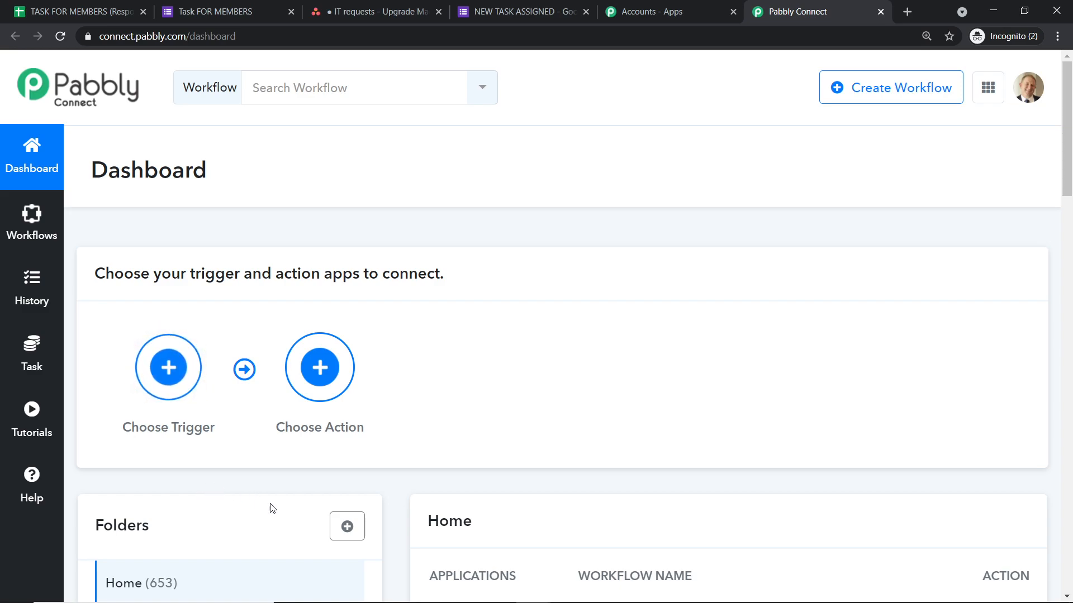
- Turn off the existing "Google Forms Asana" workflow in the Home folder
scroll(665, 307, "down", 5)
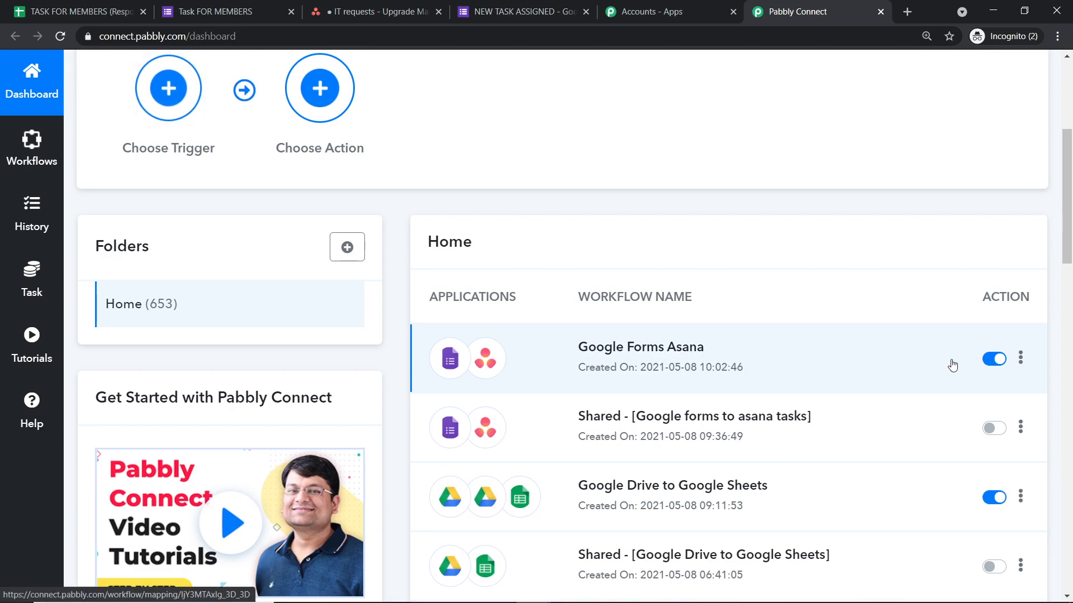
left_click(988, 359)
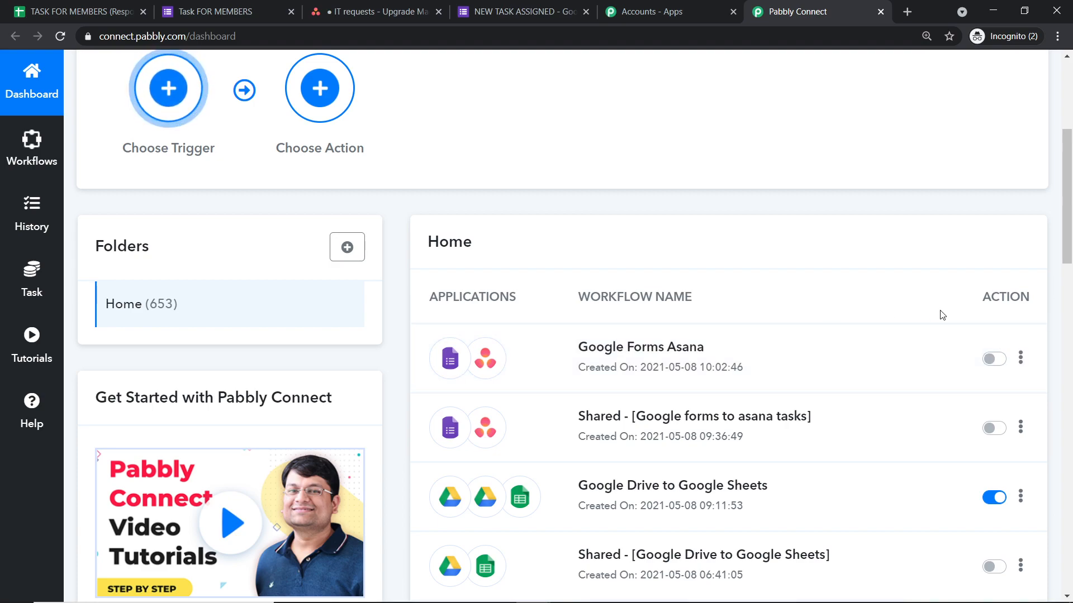
- Create a new workflow named "Google Forms To Asana"
scroll(944, 310, "up", 5)
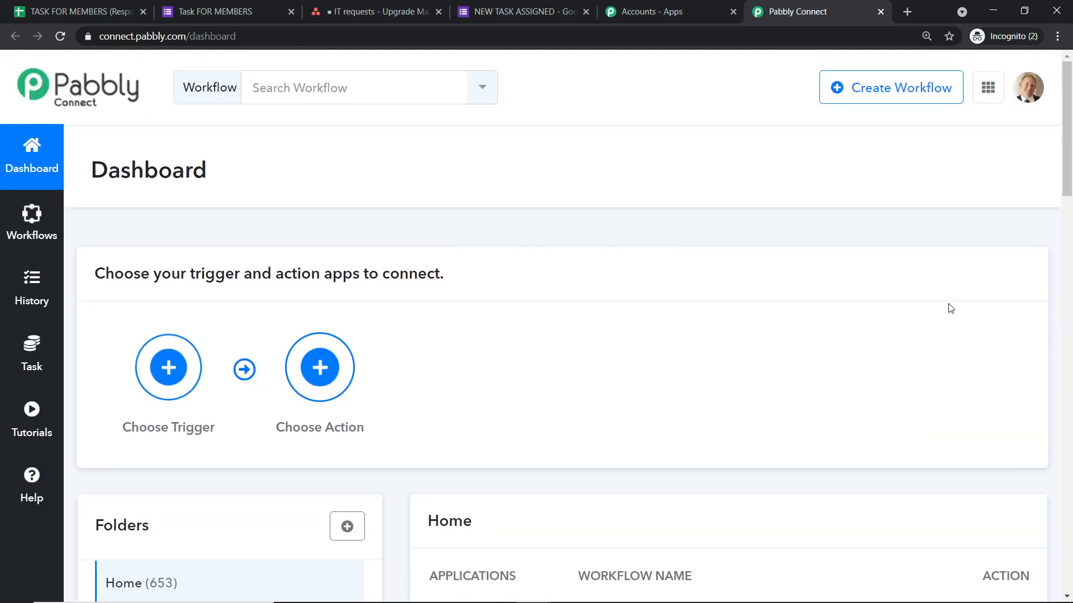
left_click(870, 86)
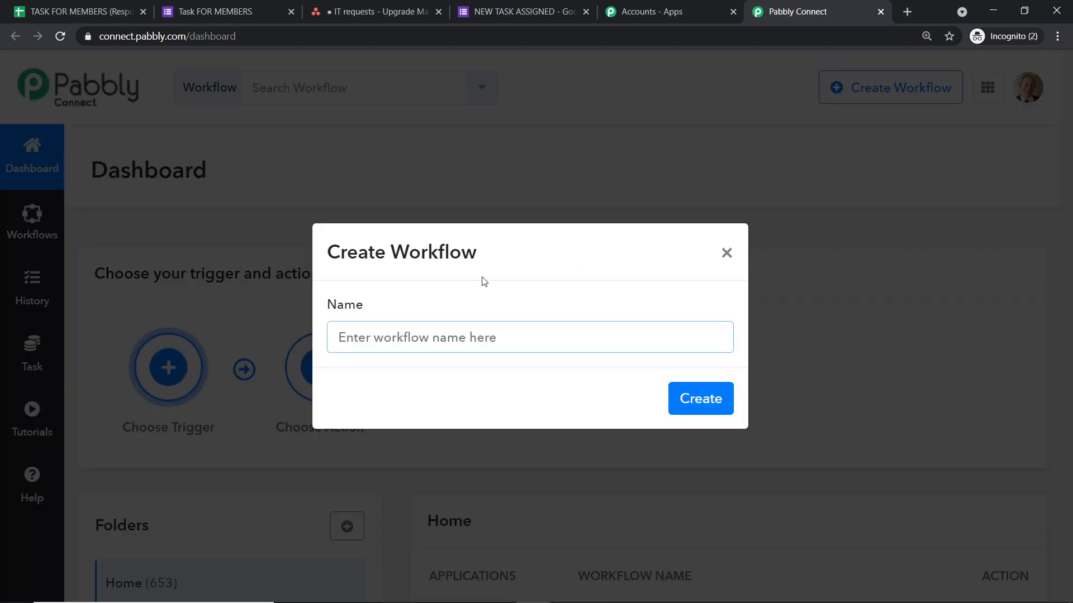
type("Goog")
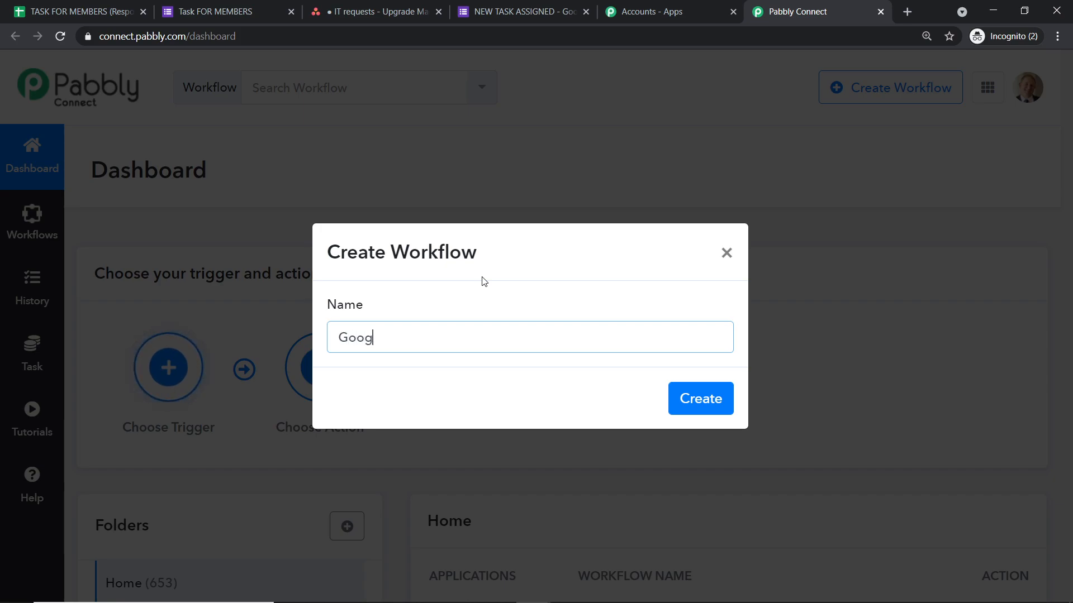
type("le F")
type("or")
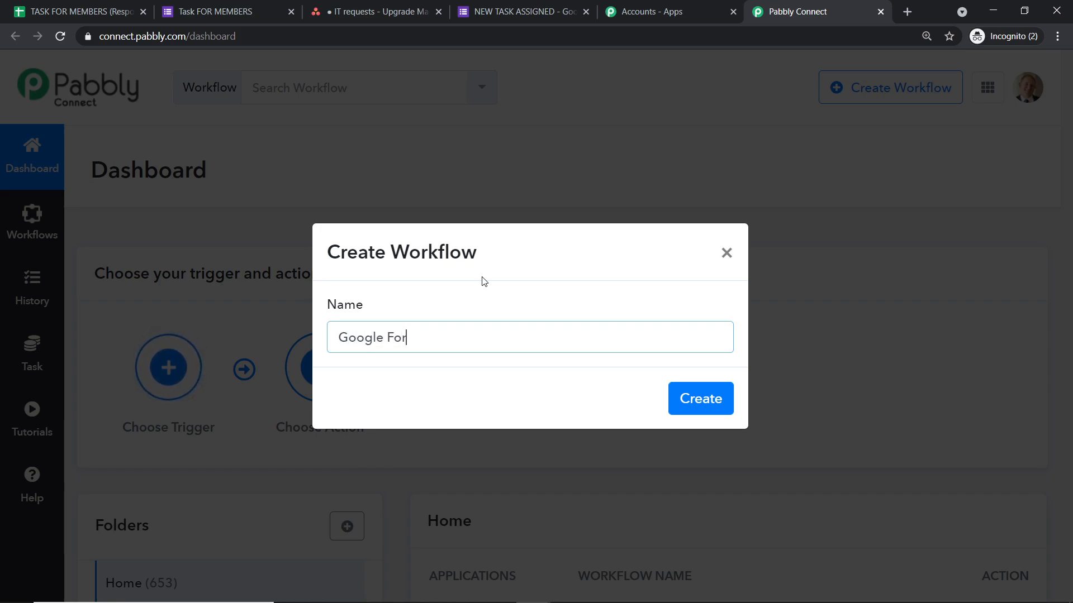
type("ms To Asana")
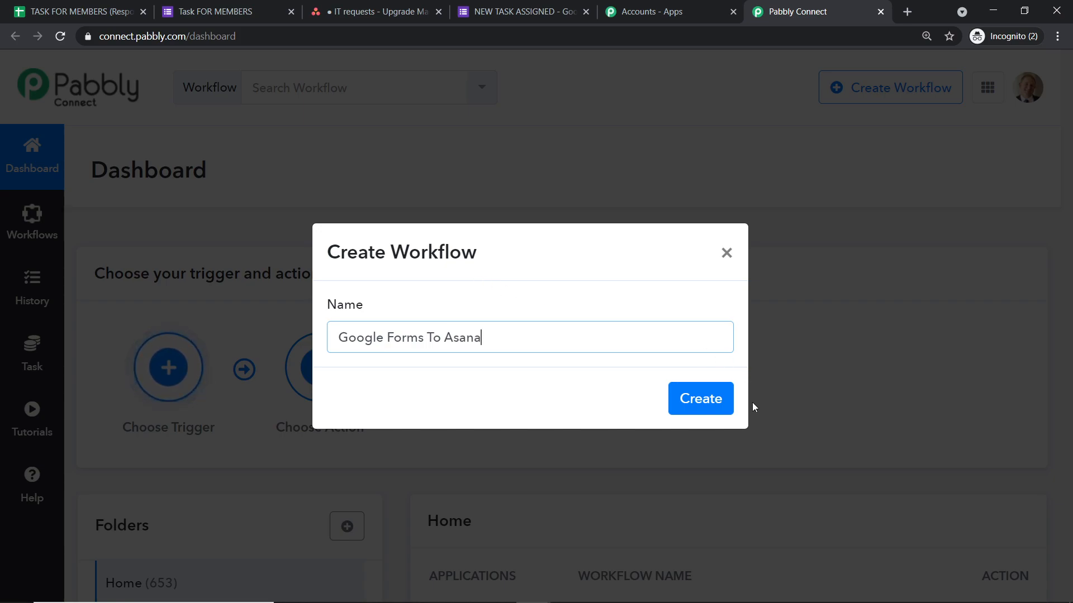
left_click(717, 406)
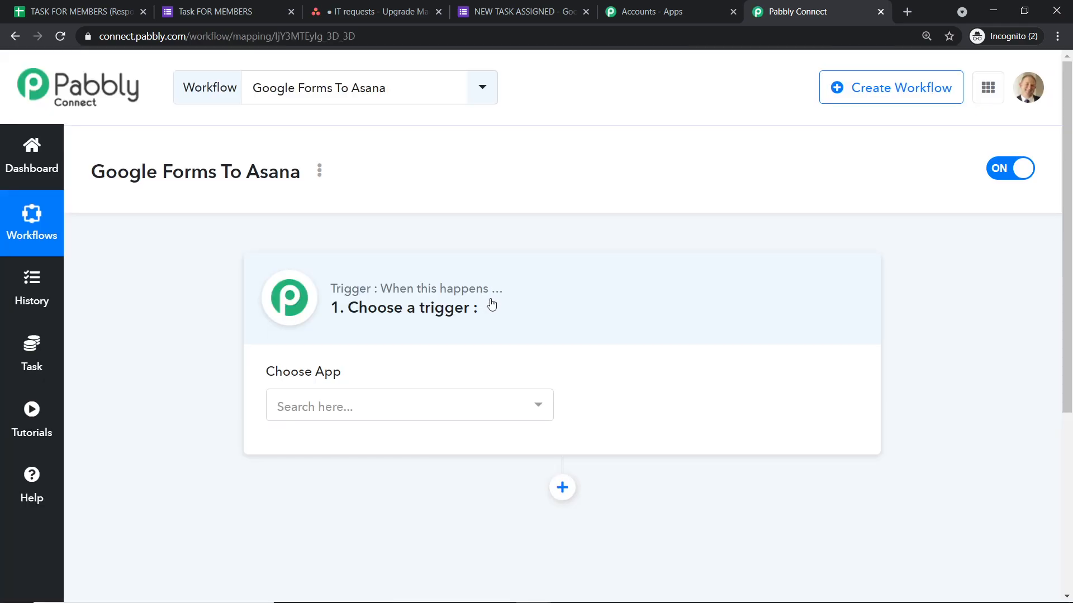
- Choose Google Forms as the trigger app with New Response in Spreadsheet as the trigger event
left_click(407, 413)
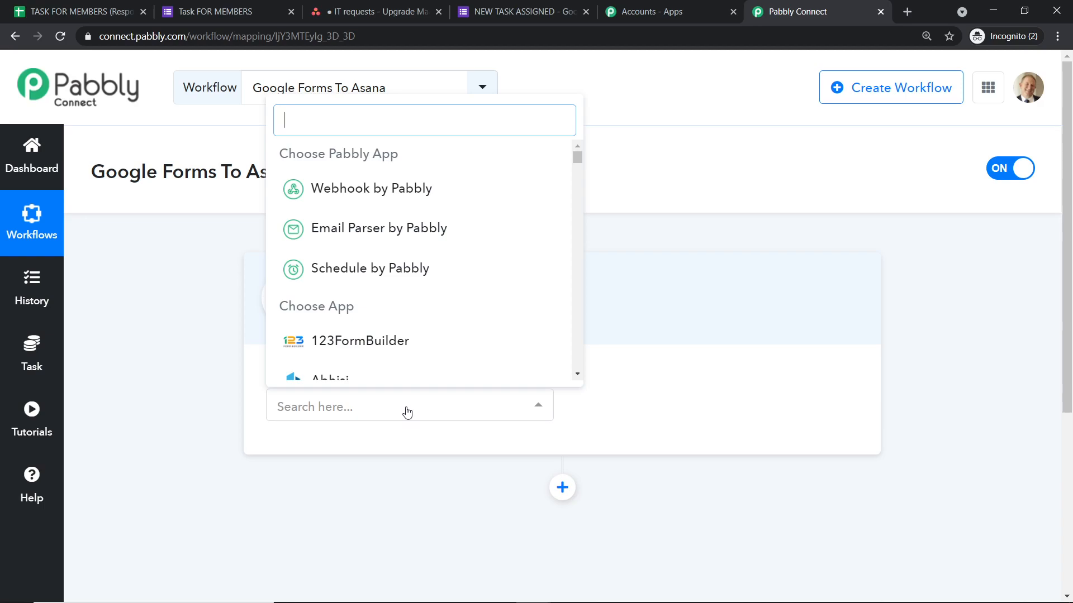
type("goo")
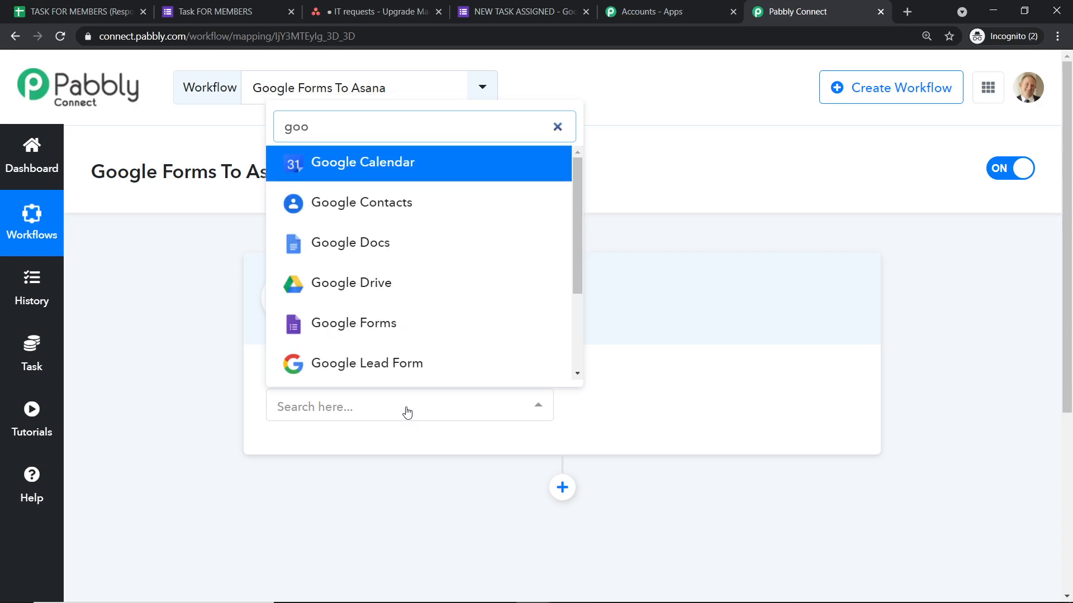
left_click(370, 334)
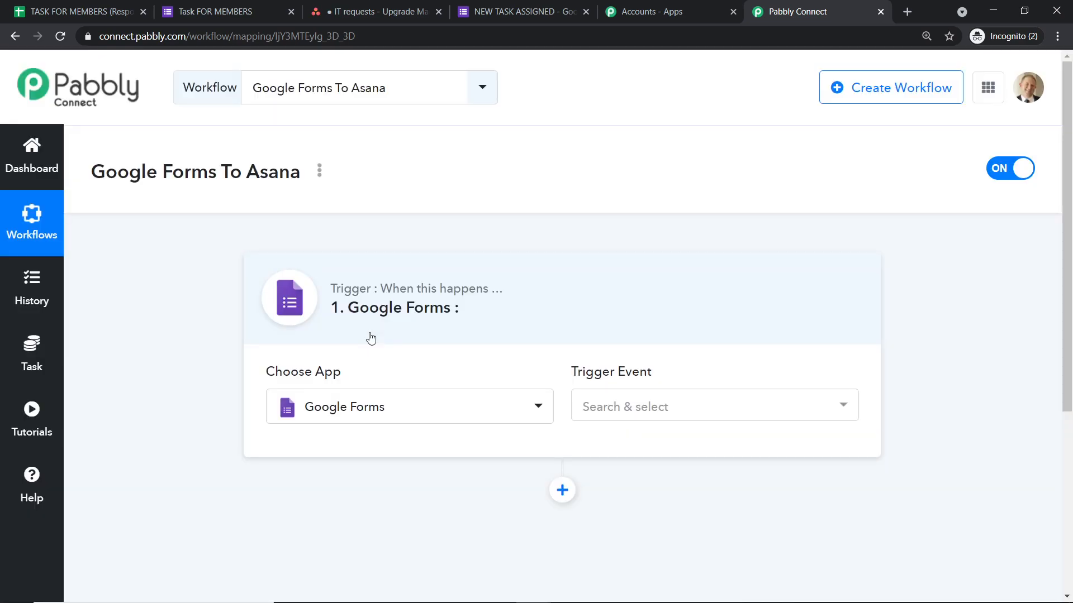
left_click(618, 408)
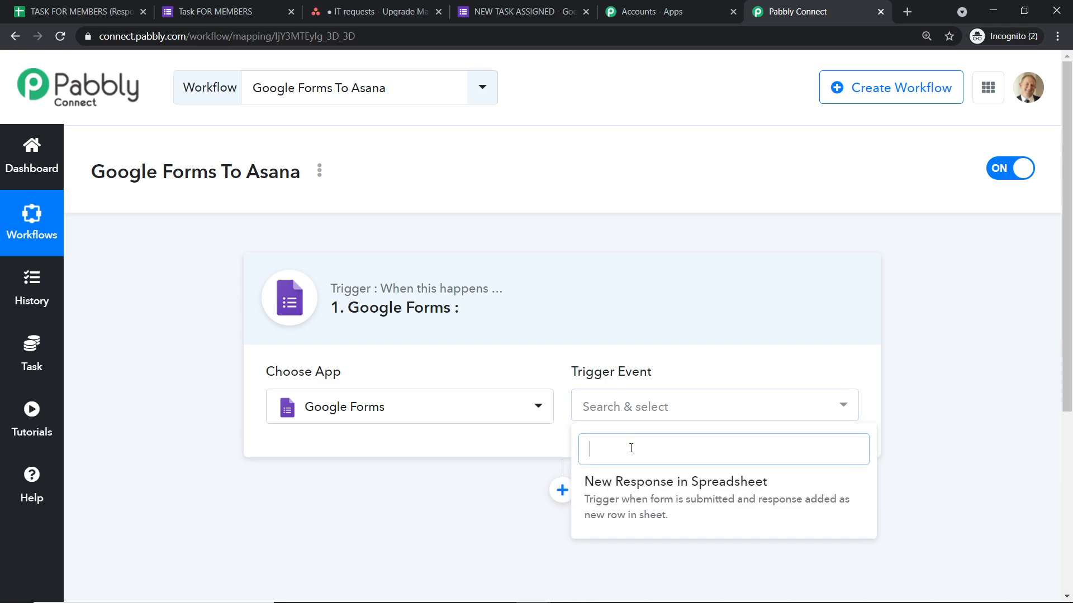
left_click(653, 504)
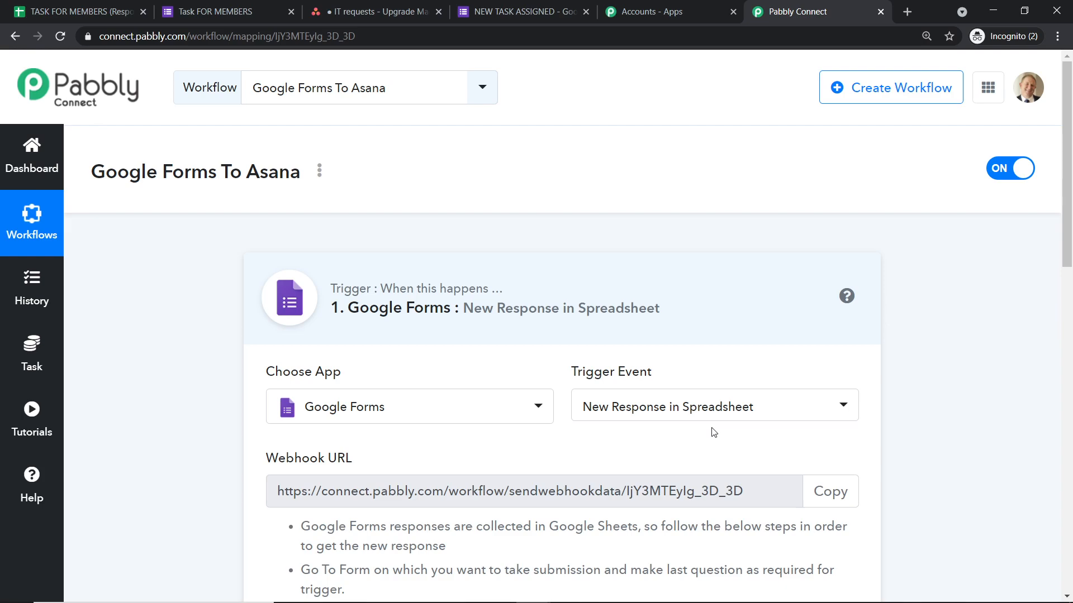
- Open the Pabbly help forum, return to the workflow and review the webhook setup instructions for the Google Forms trigger
left_click(698, 420)
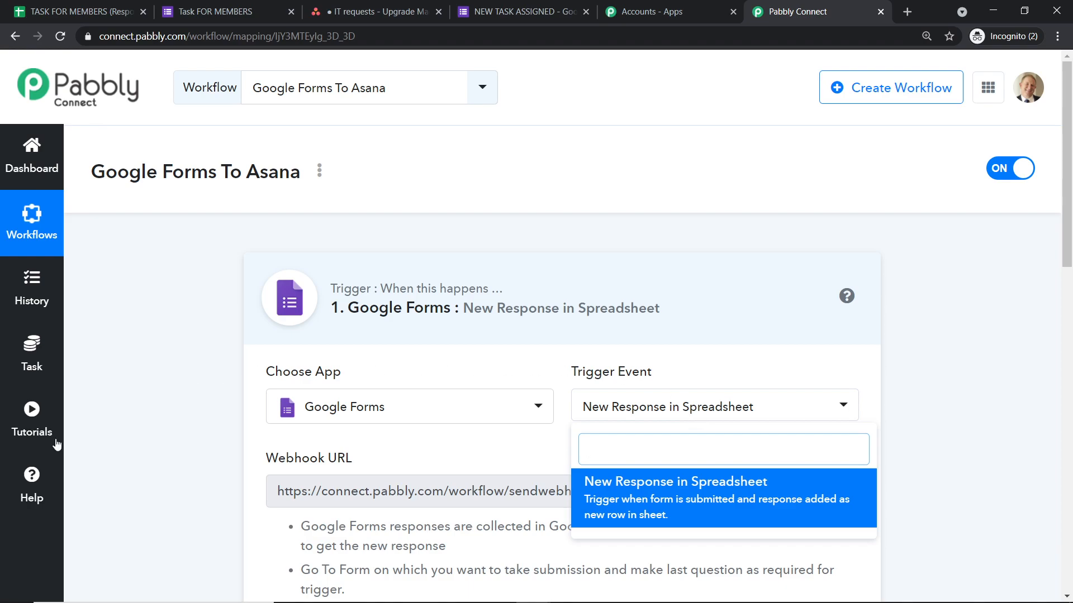
left_click(29, 472)
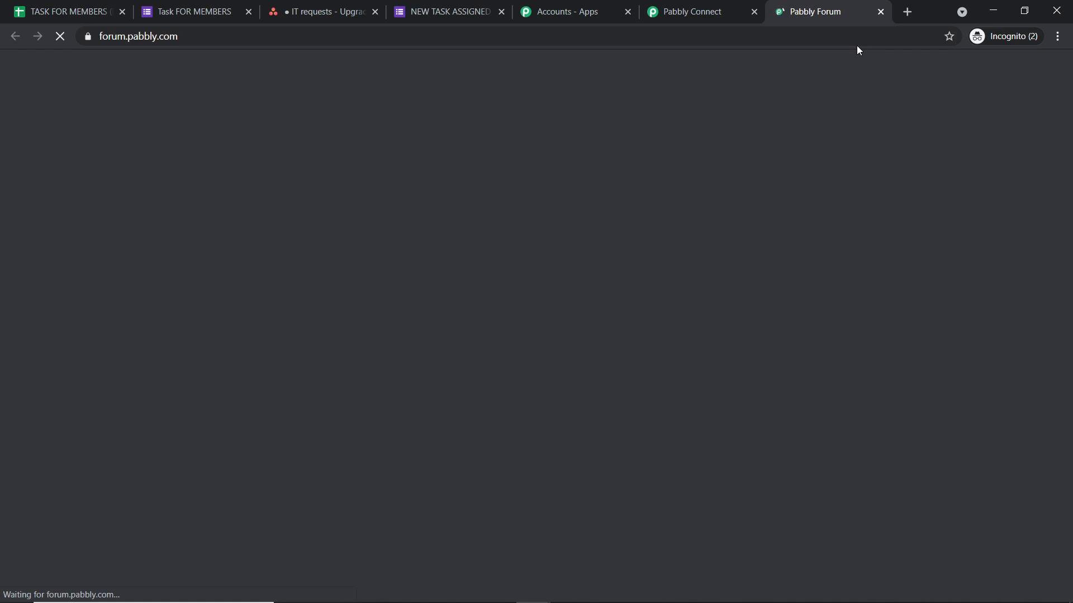
left_click(715, 8)
scroll(726, 190, "down", 3)
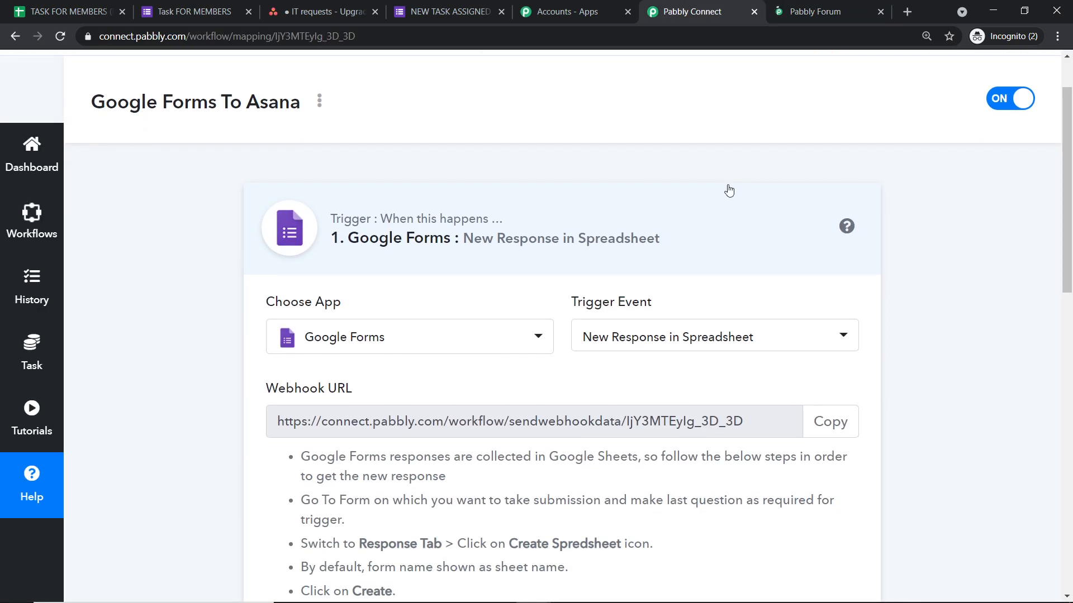
scroll(729, 198, "down", 2)
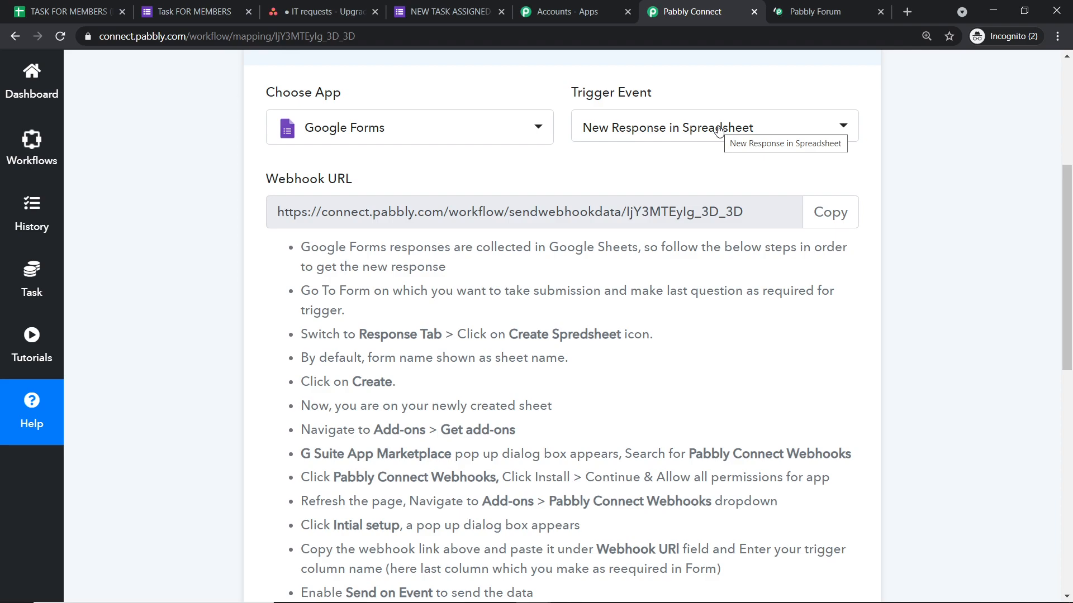
- Switch to Google Forms, close the submitted "Task FOR MEMBERS" form and return to the "NEW TASK ASSIGNED" form
left_click(444, 14)
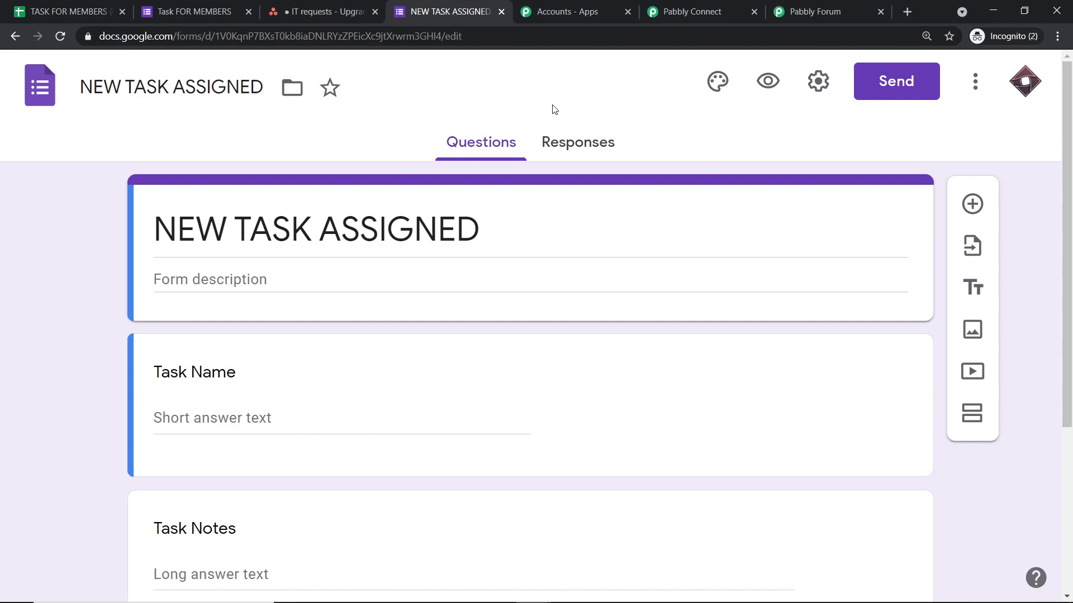
scroll(553, 109, "down", 3)
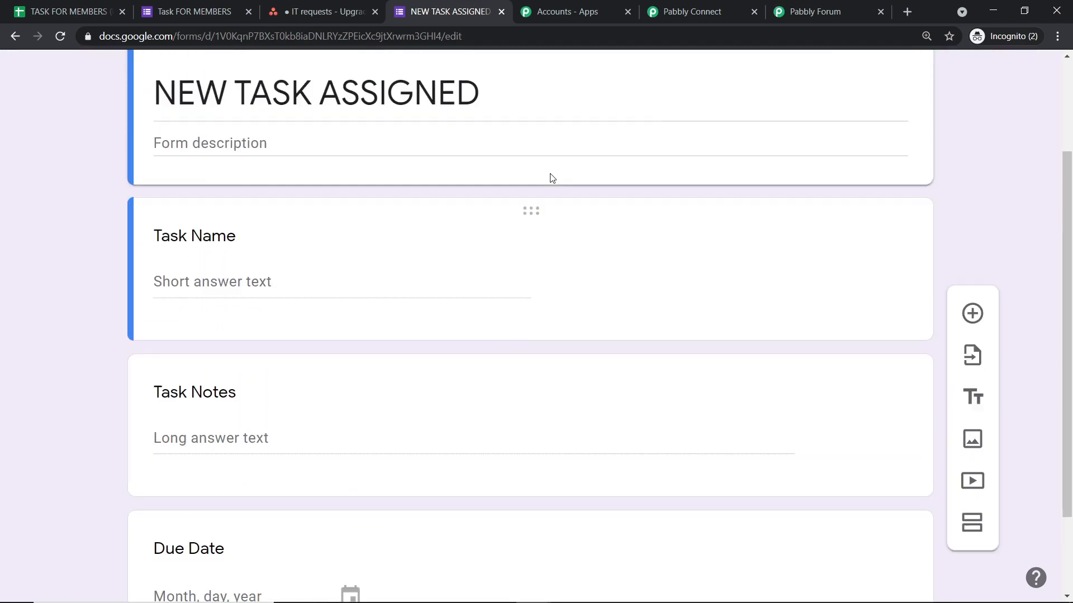
scroll(550, 176, "up", 3)
left_click(234, 14)
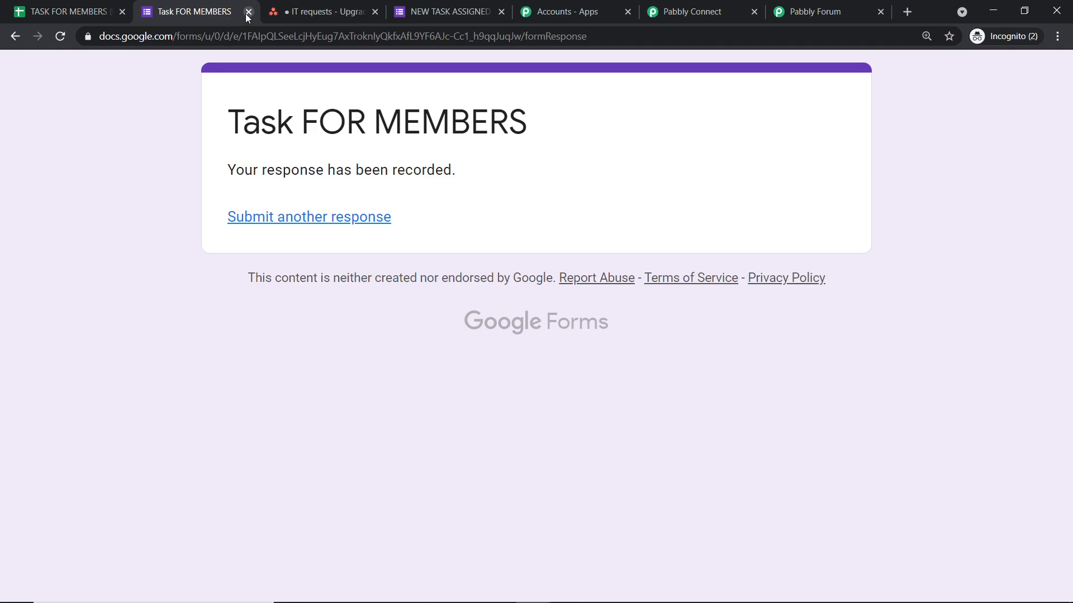
left_click(247, 13)
left_click(339, 11)
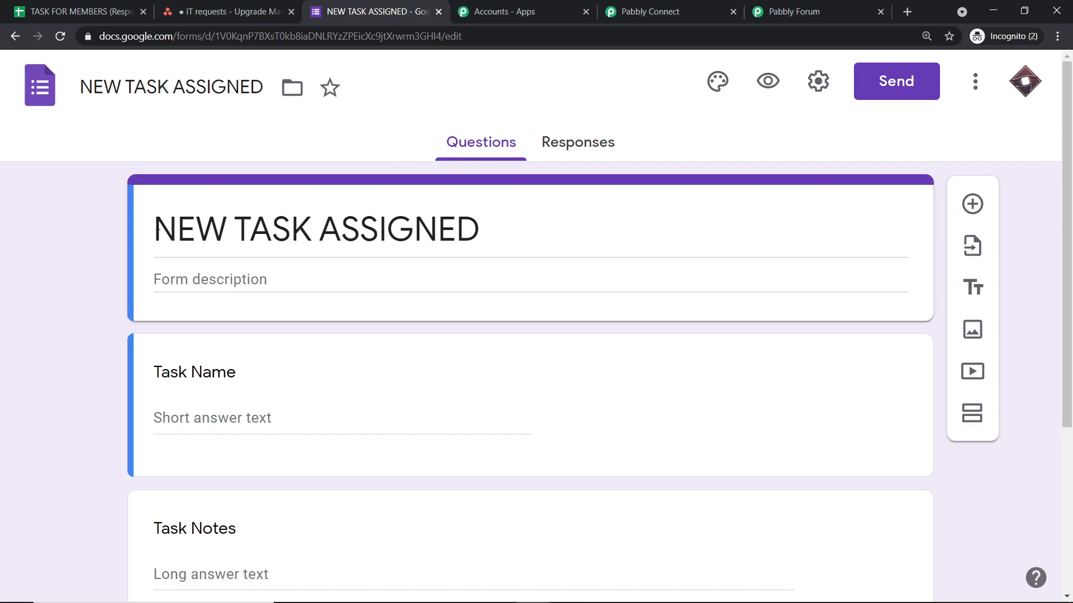
- Make the Due Date question of the form required
scroll(565, 248, "down", 3)
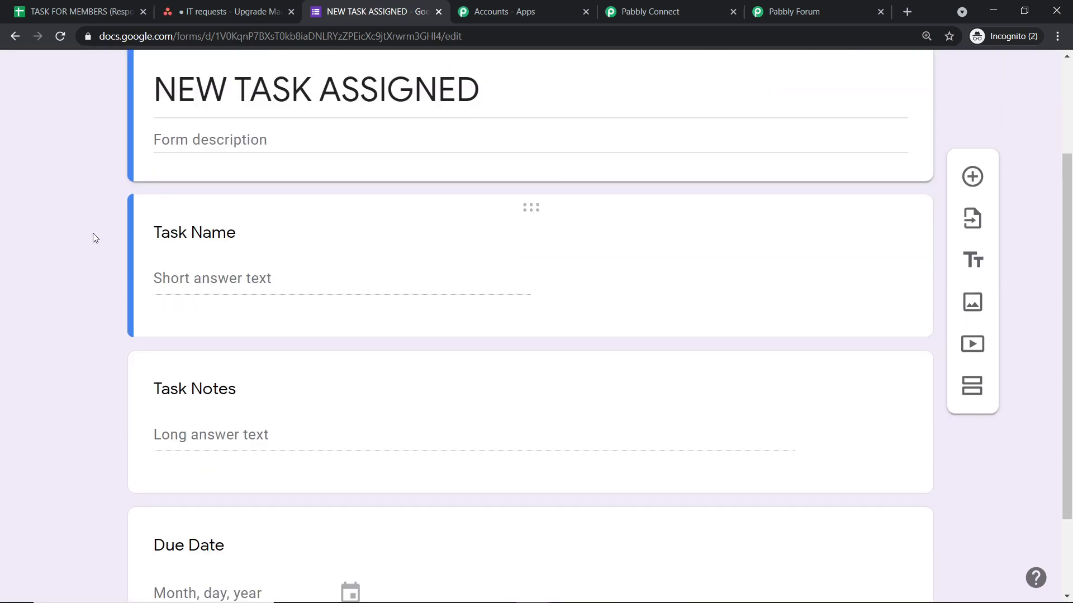
scroll(285, 350, "down", 2)
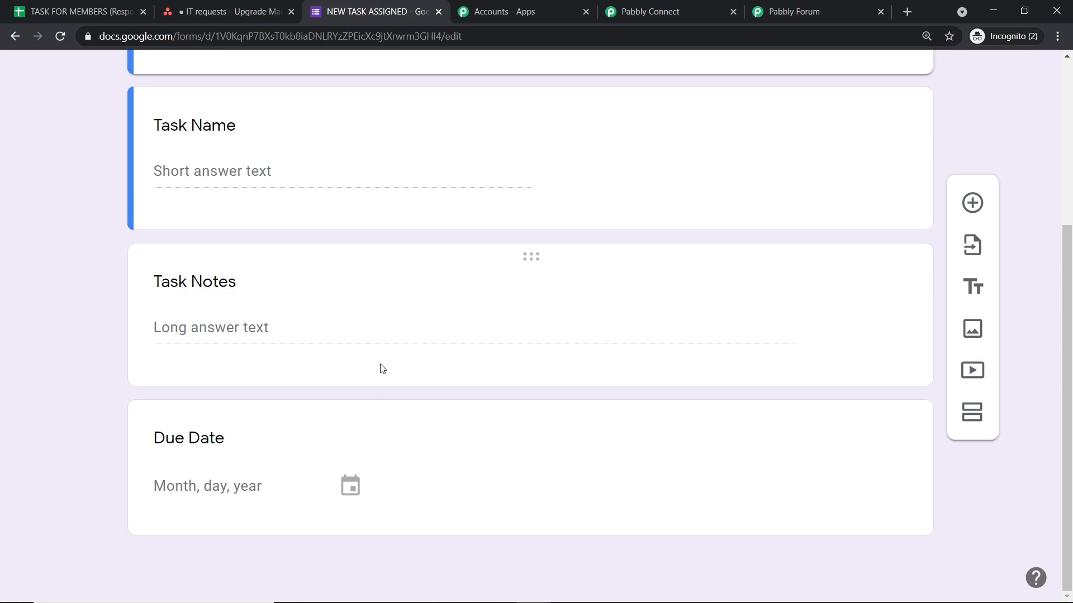
left_click(558, 462)
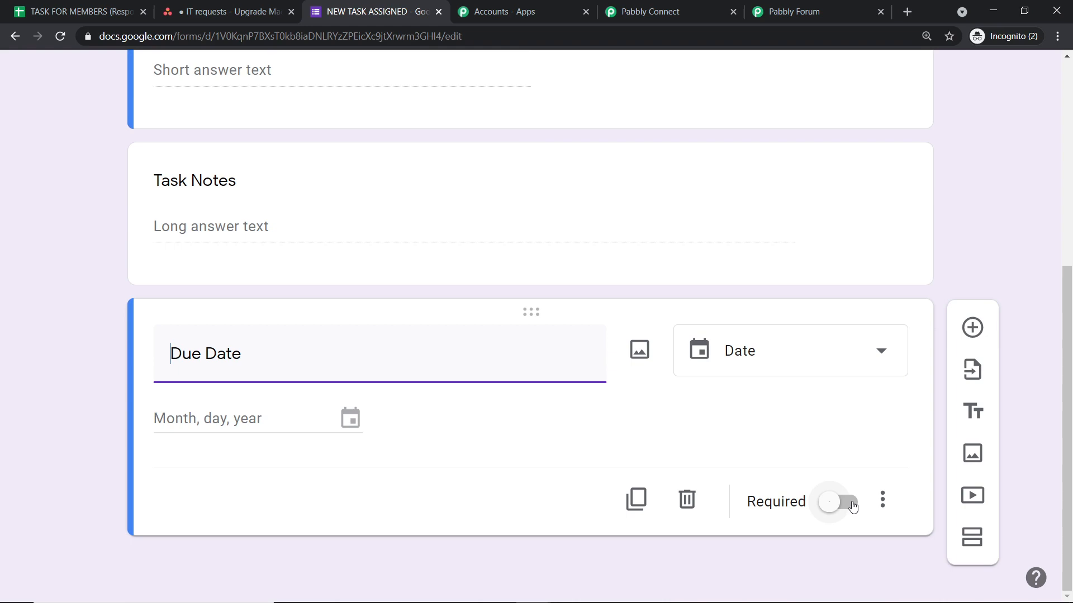
left_click(852, 502)
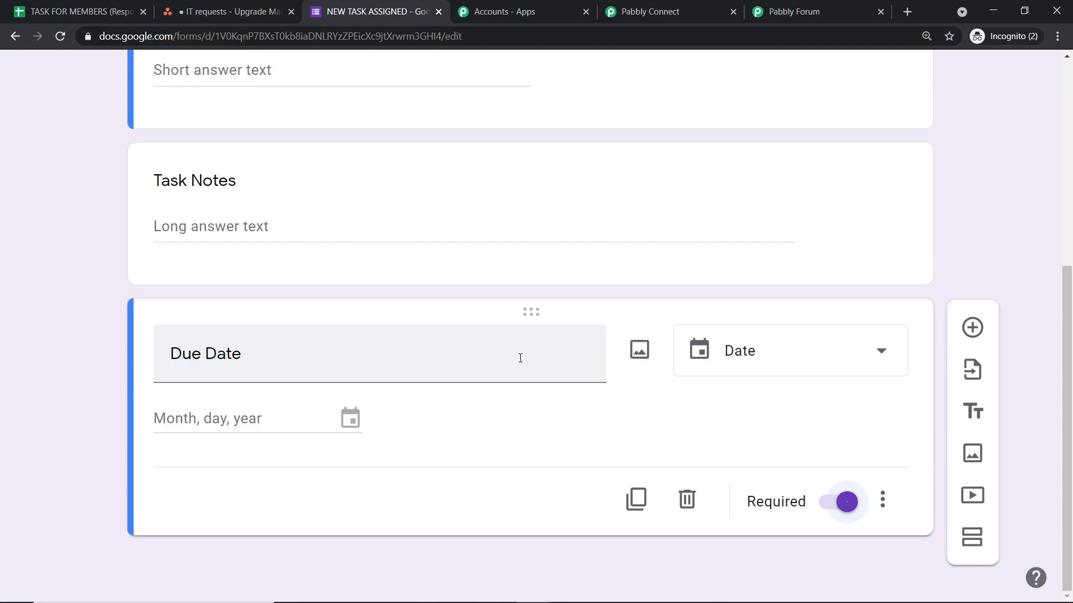
- Create a new spreadsheet "NEW TASK ASSIGNED (Responses)" as the destination for the form's responses
left_click(1065, 89)
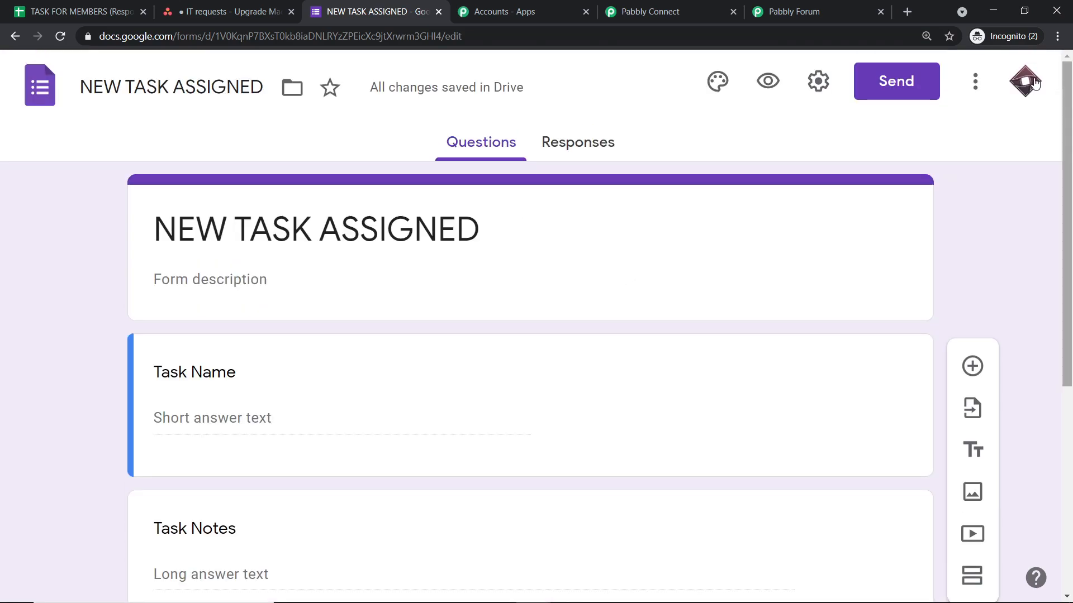
left_click(591, 144)
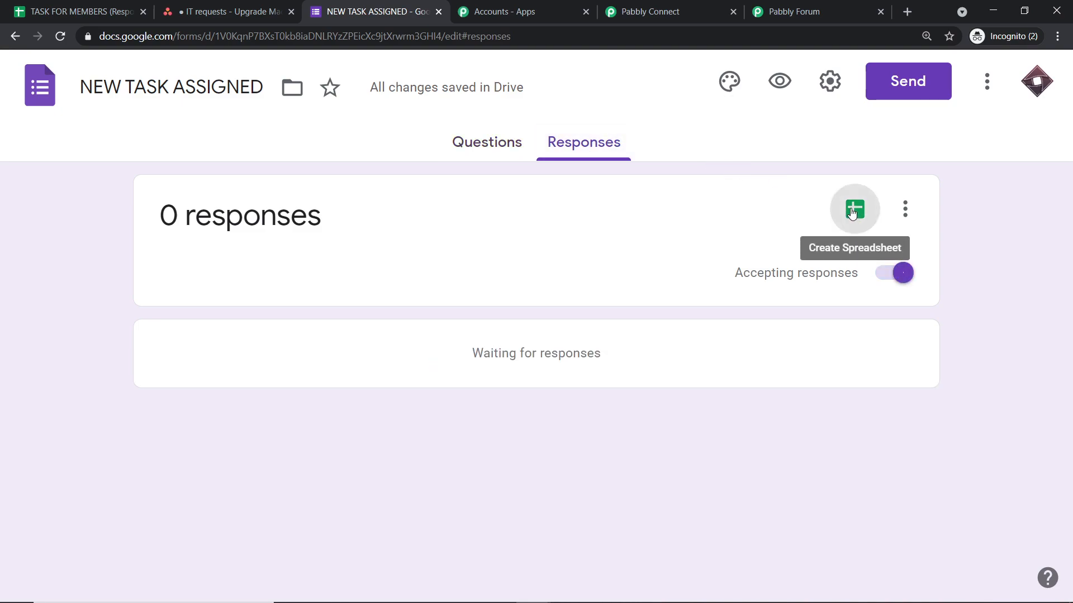
left_click(852, 211)
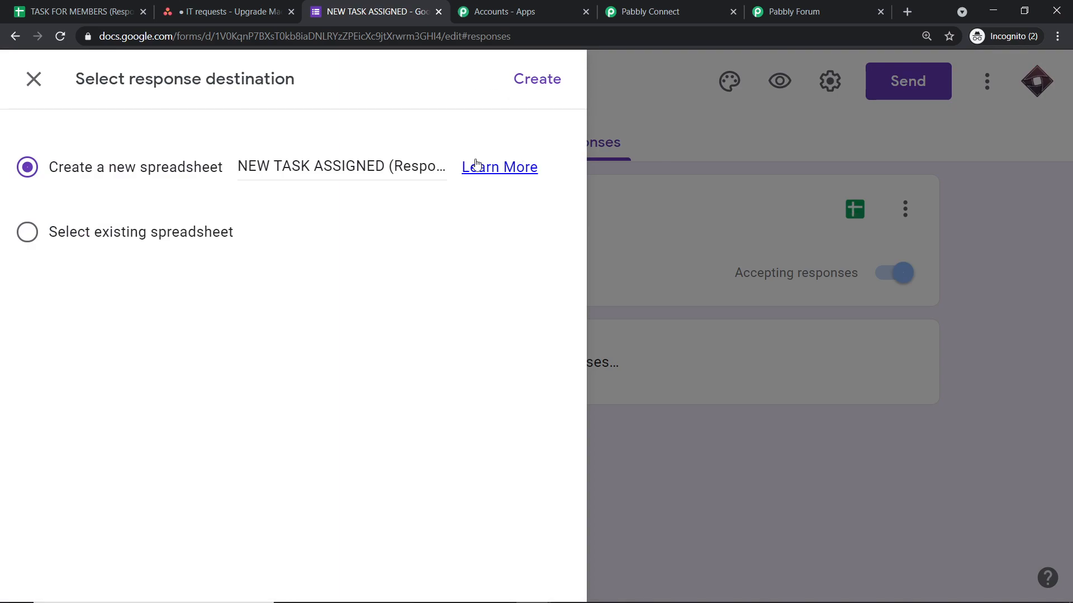
left_click(525, 81)
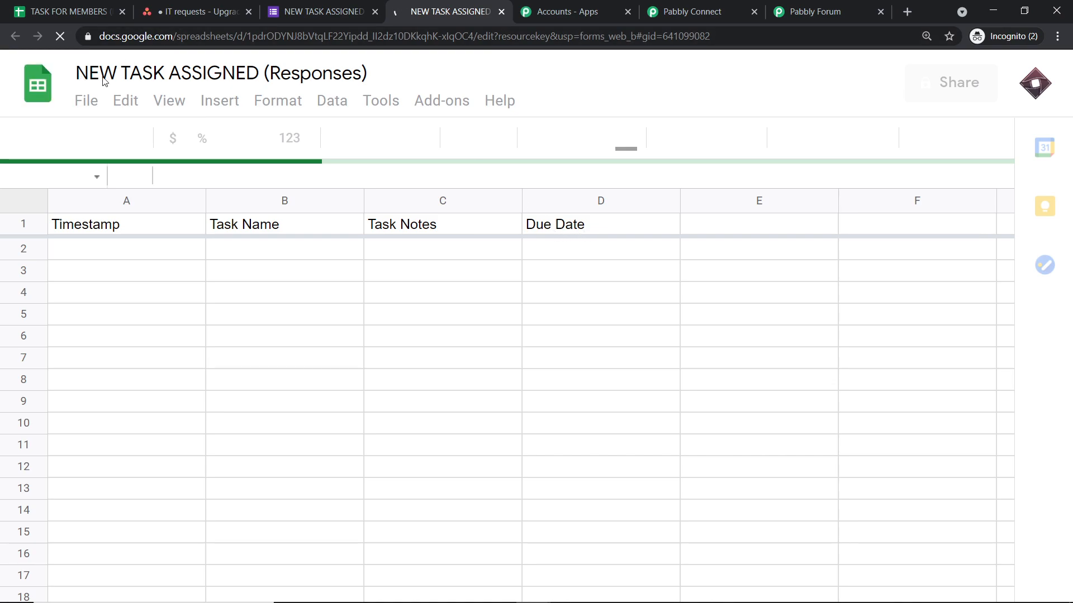
- Review the form's questions against the column headers of the new responses spreadsheet
left_click(330, 13)
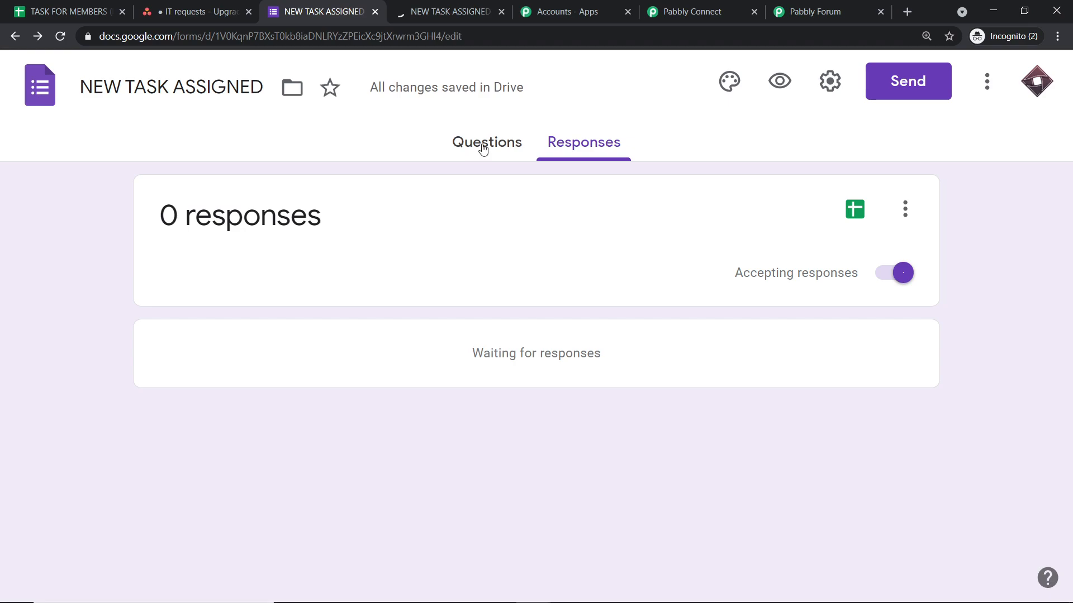
left_click(481, 143)
scroll(321, 343, "down", 5)
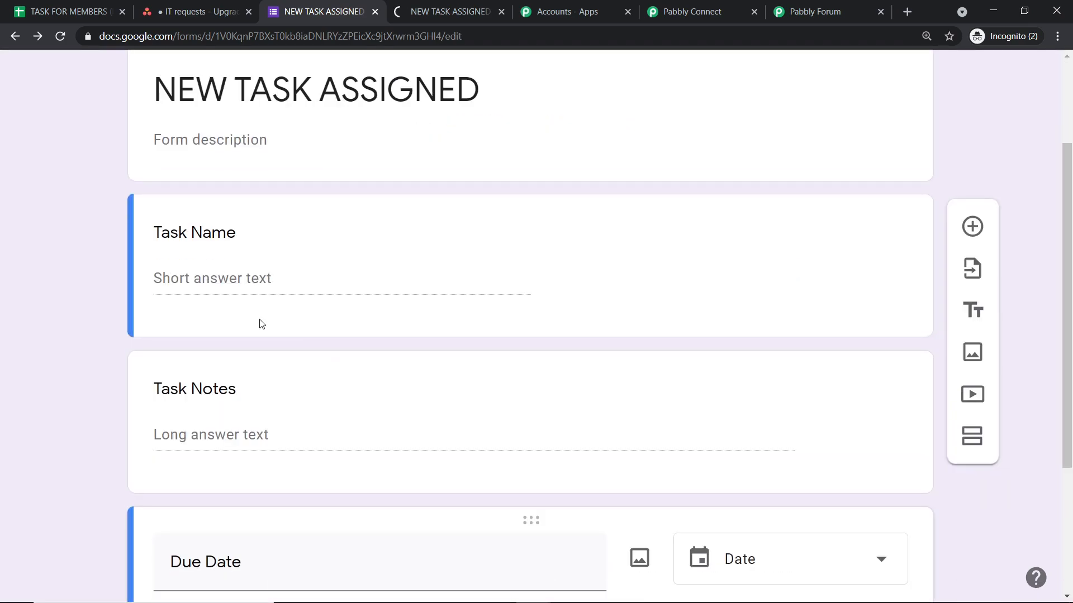
key("ctrl+Tab")
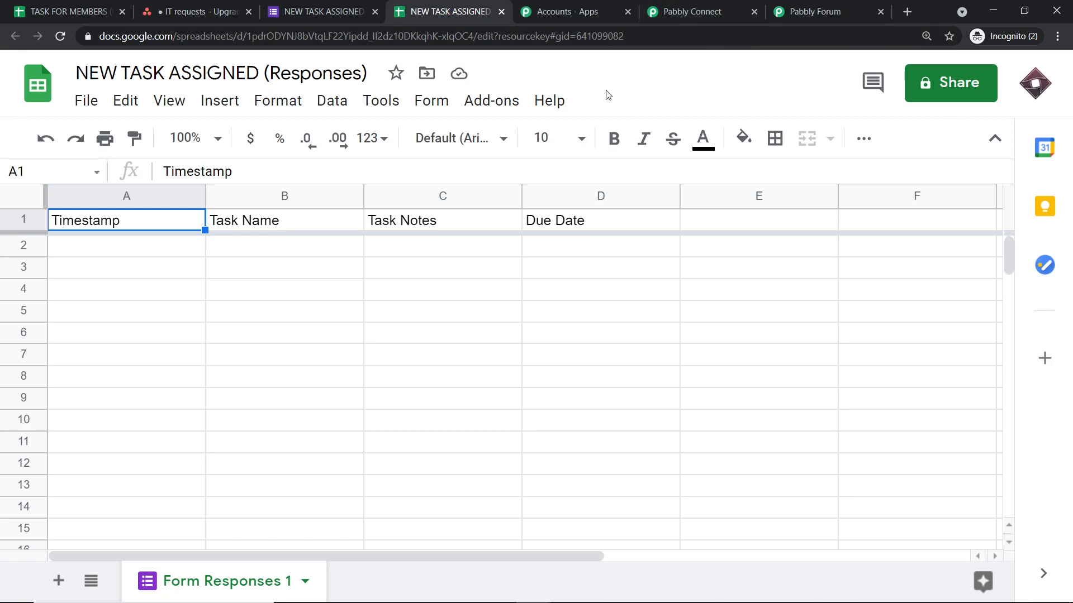
- Search the Google Sheets add-ons for Pabbly Connect Webhooks, check its listing and close the marketplace
left_click(512, 106)
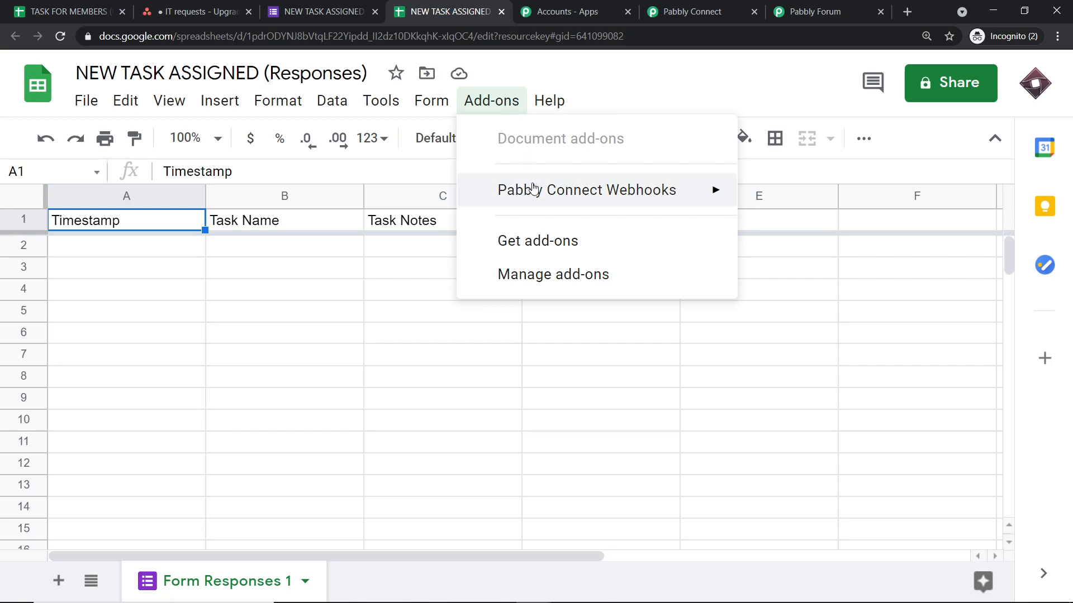
mouse_move(534, 194)
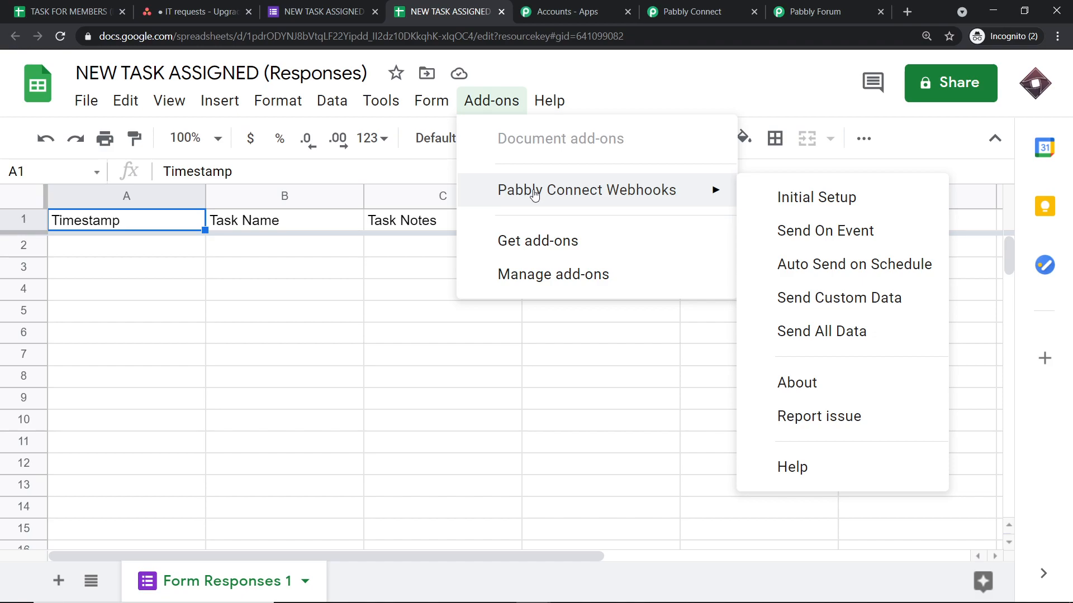
left_click(545, 253)
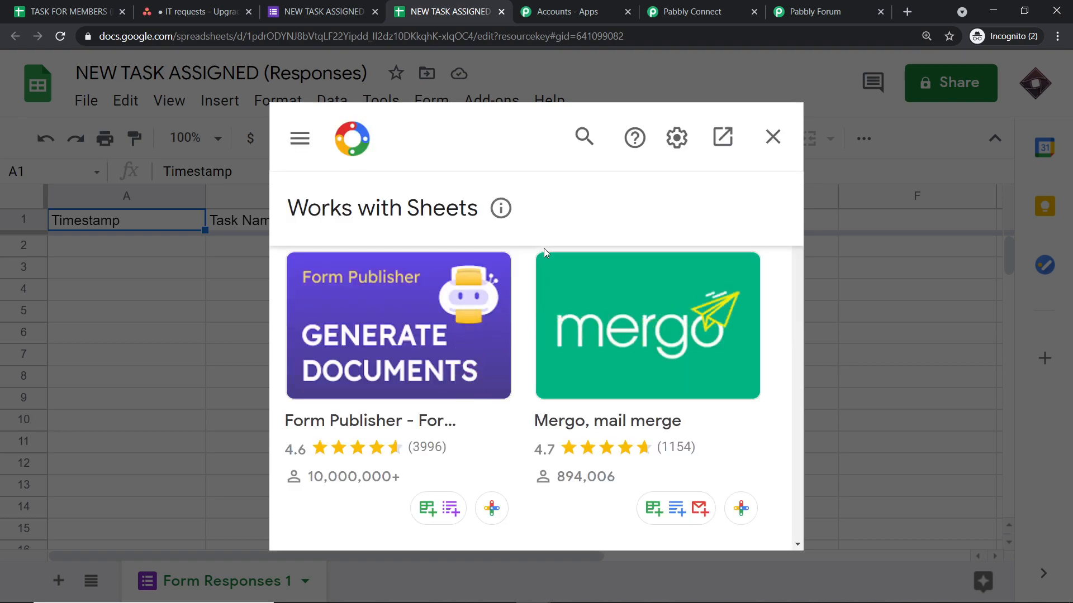
left_click(584, 137)
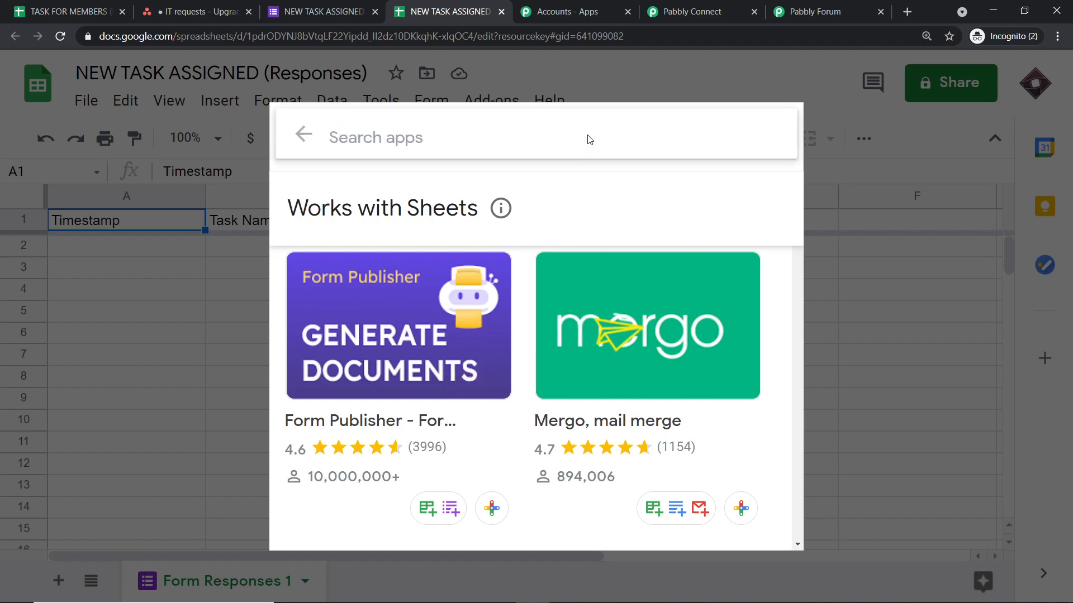
type("pabb")
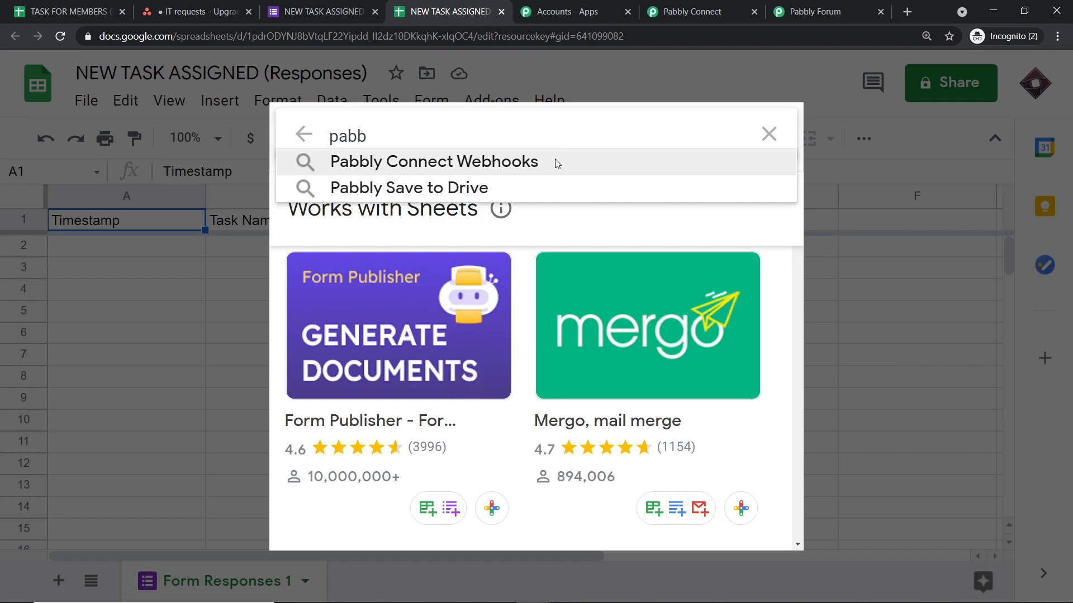
left_click(554, 159)
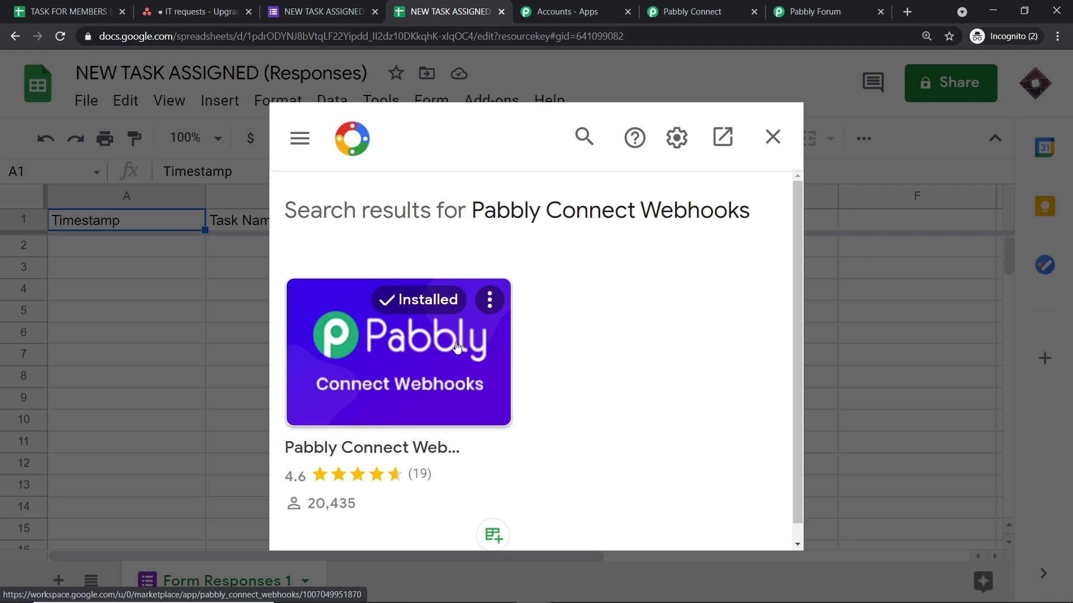
left_click(773, 136)
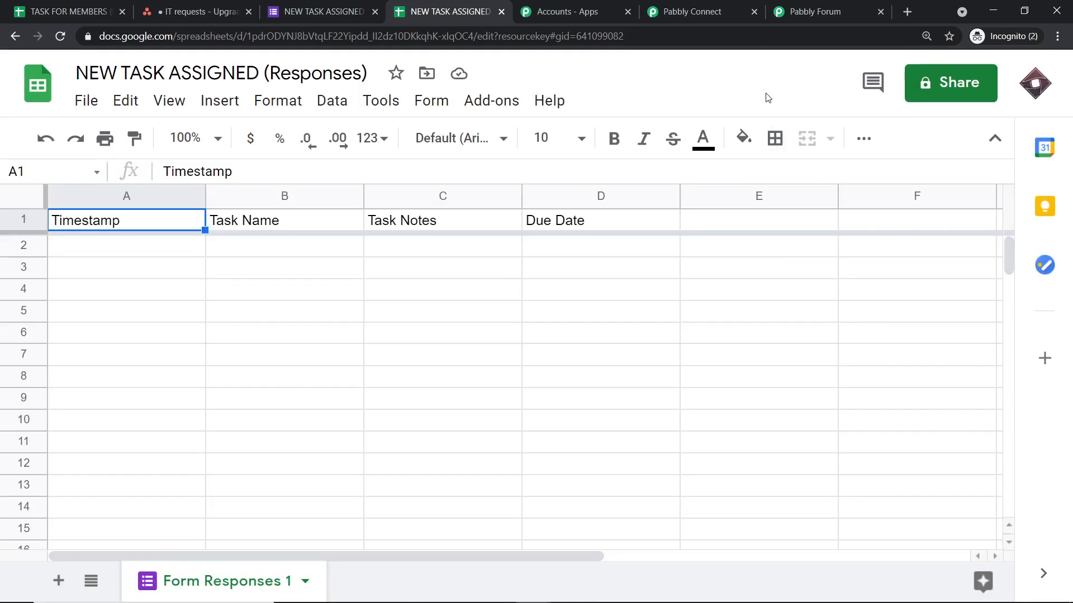
- Open the Initial Setup of the Pabbly Connect Webhooks add-on for the responses spreadsheet
left_click(492, 102)
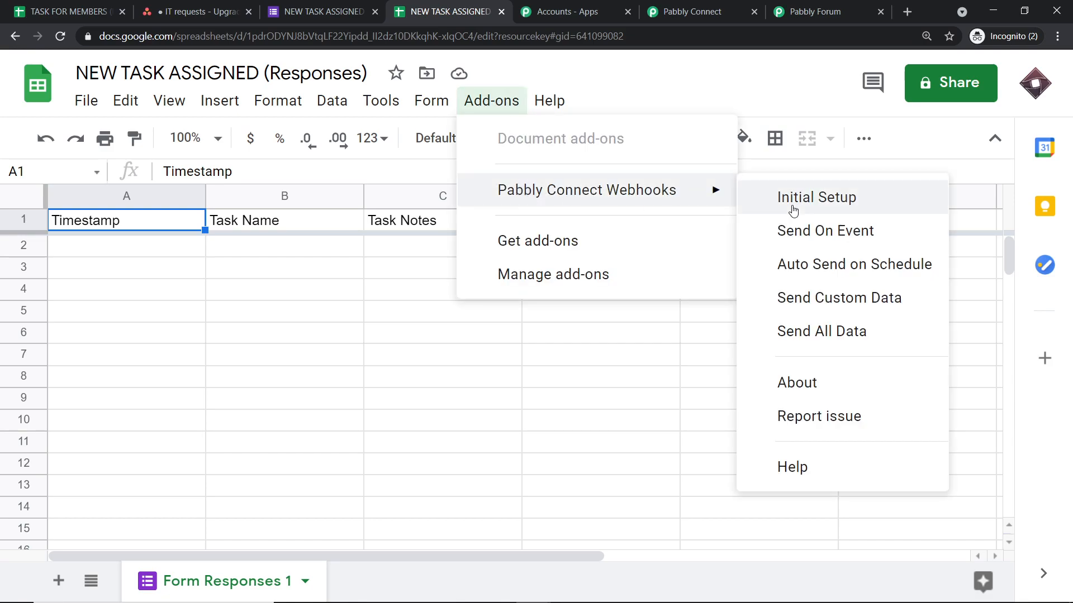
left_click(762, 90)
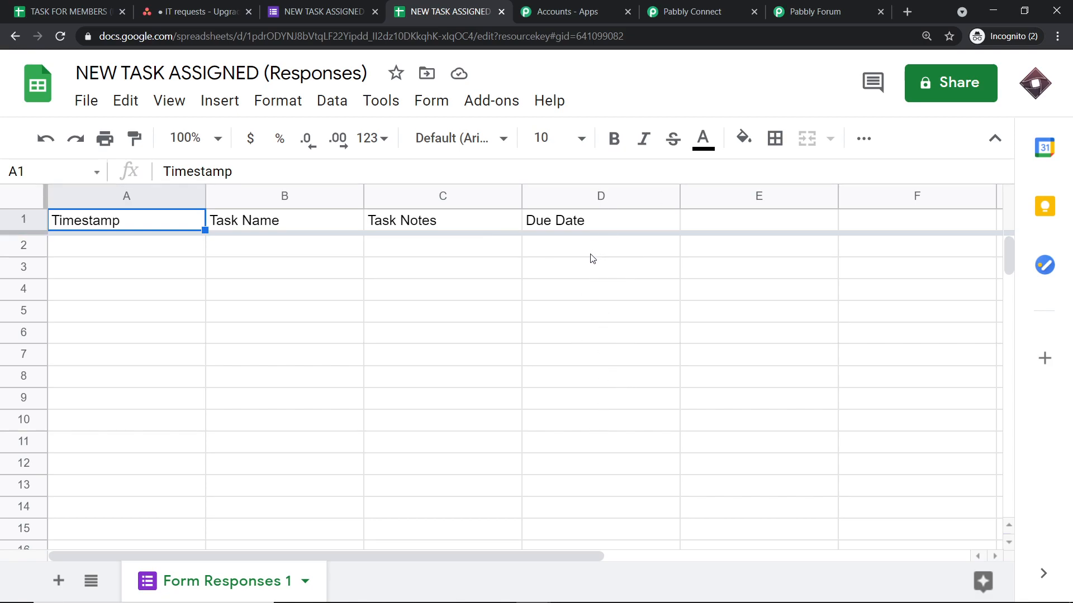
left_click(492, 100)
mouse_move(720, 202)
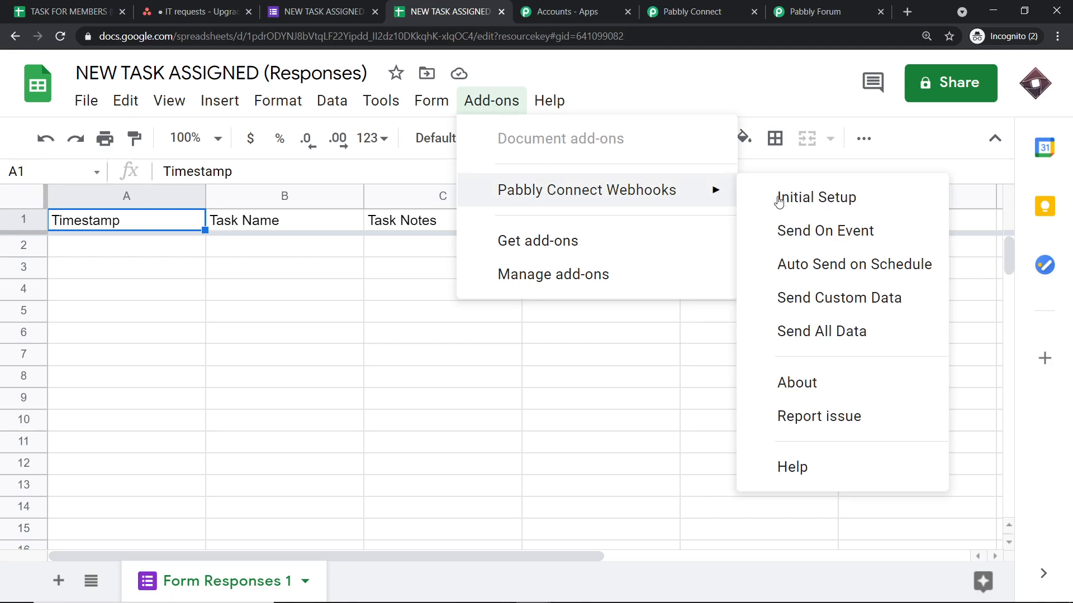
left_click(863, 200)
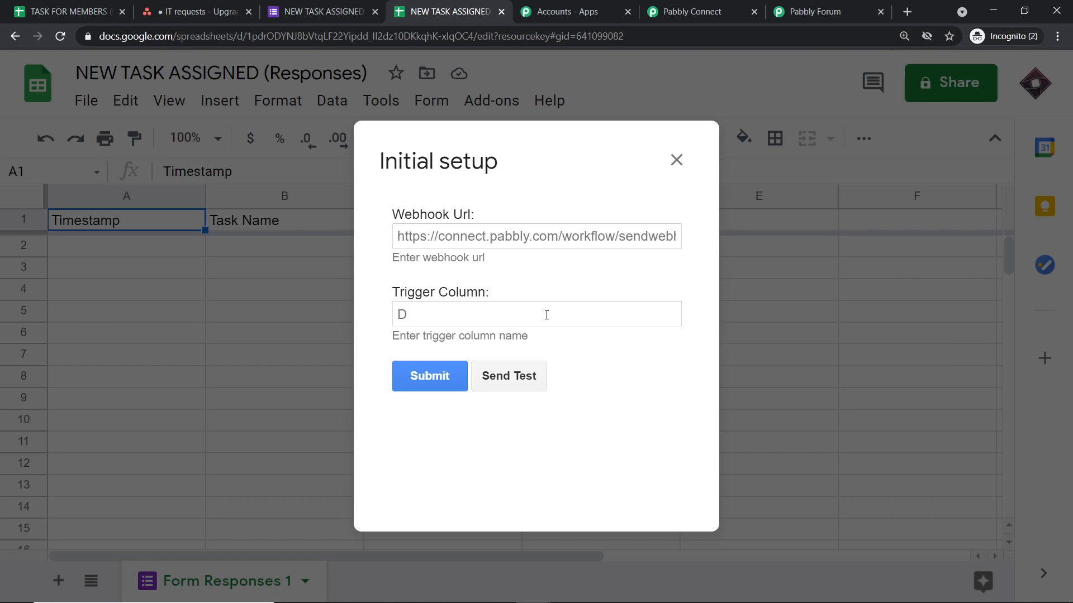
- Copy the trigger's webhook URL from the Pabbly Connect workflow and paste it as the add-on's webhook URL in Google Sheets
left_click(692, 11)
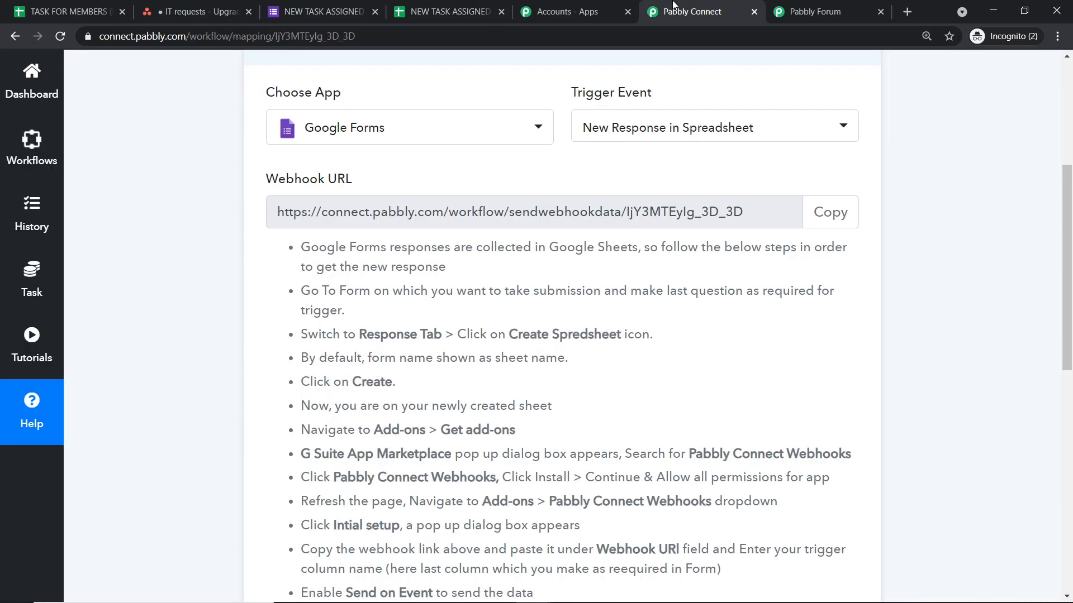
left_click(829, 212)
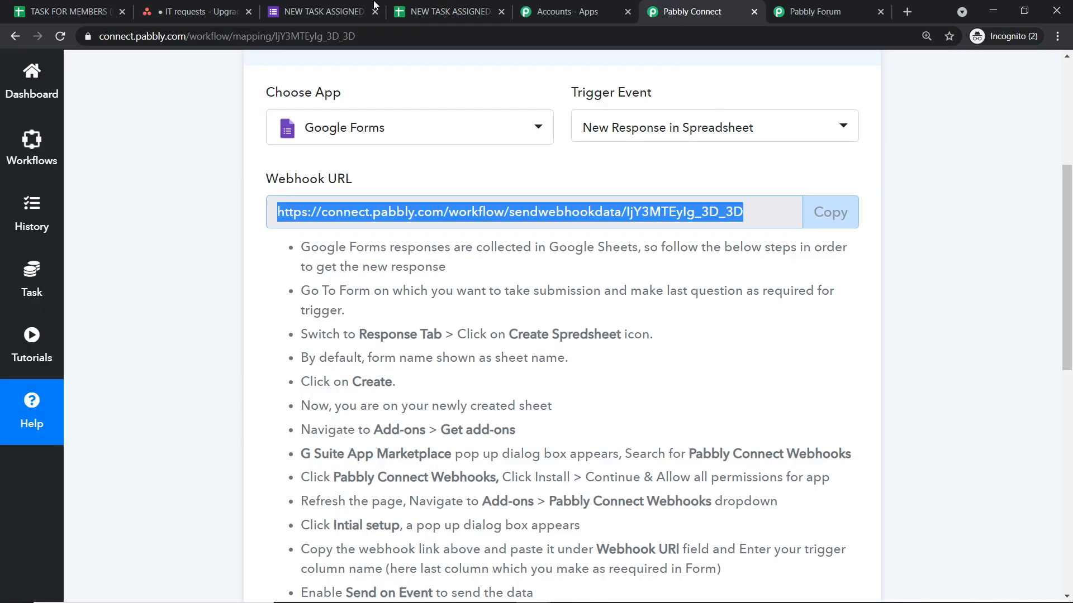
left_click(441, 11)
left_click(428, 247)
right_click(428, 247)
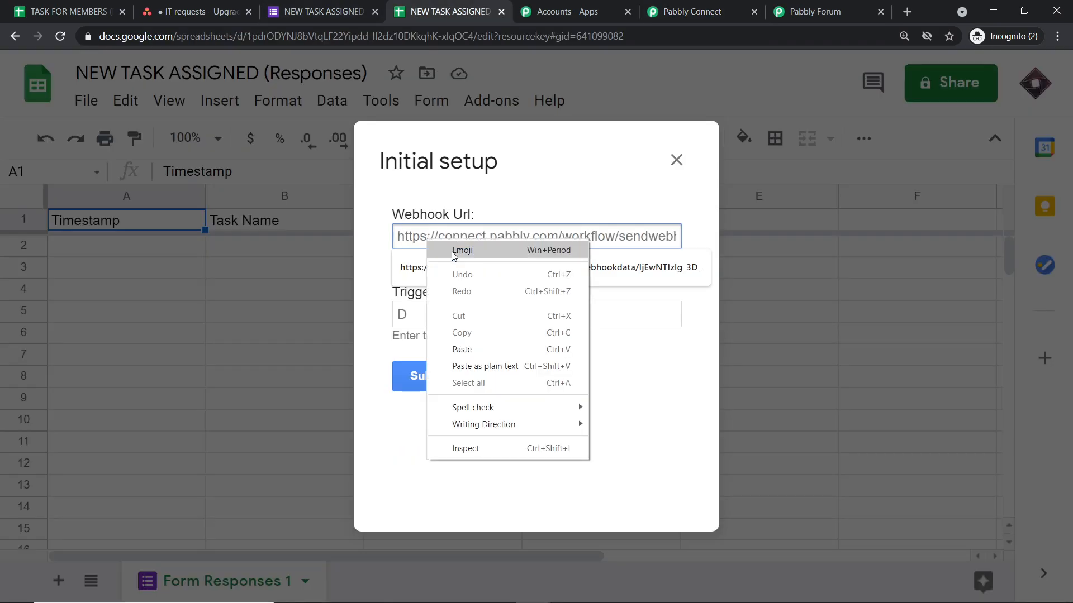
left_click(501, 347)
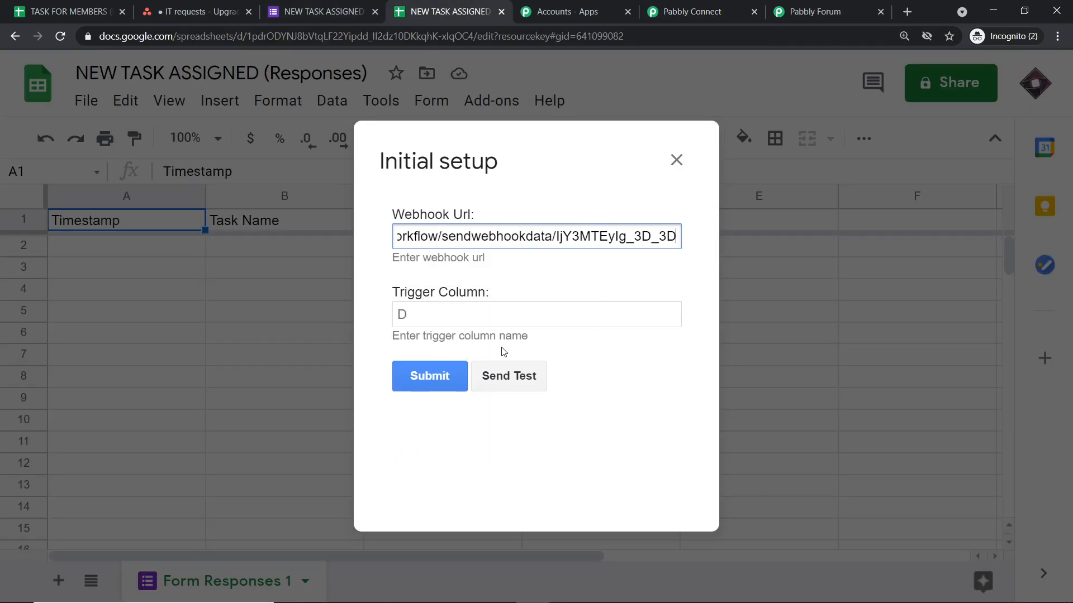
- Set the trigger column to D and submit the add-on's initial setup
left_click(400, 314)
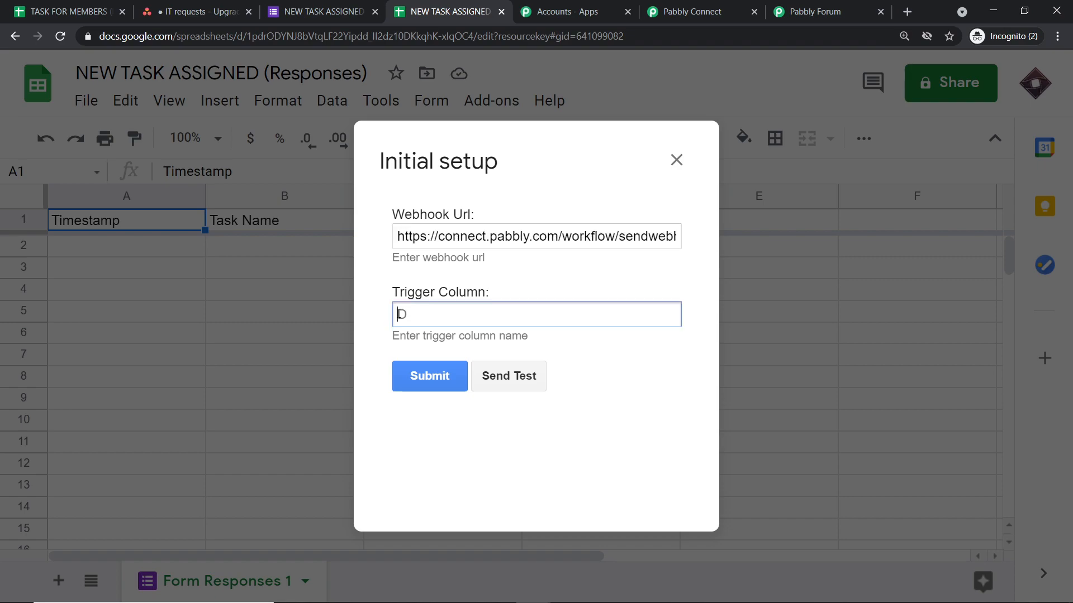
type("D")
left_click(413, 377)
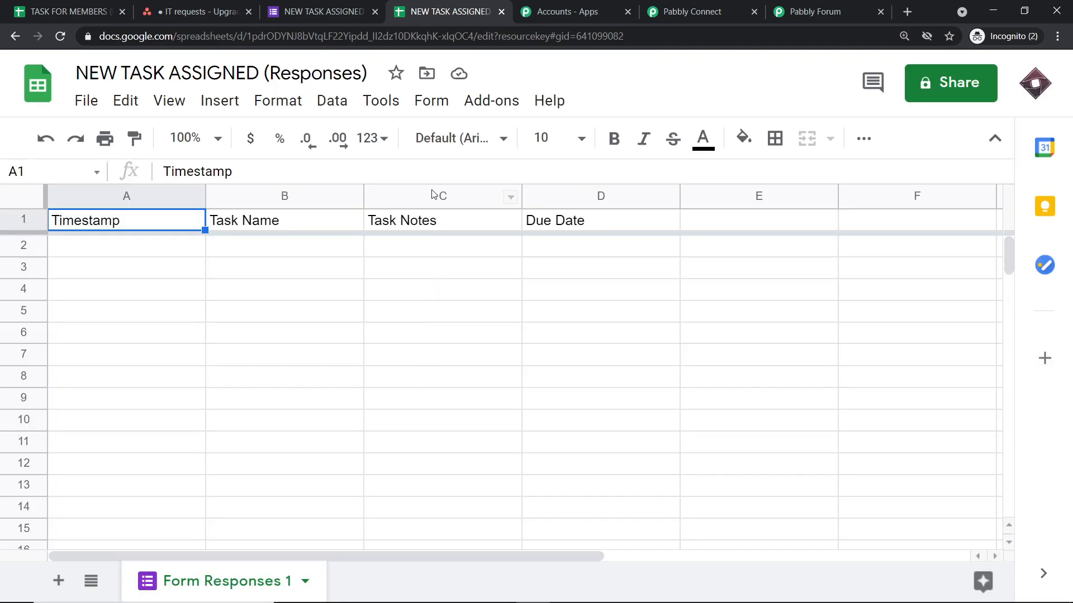
- Enable Send On Event in Pabbly Connect Webhooks for the responses spreadsheet
left_click(483, 99)
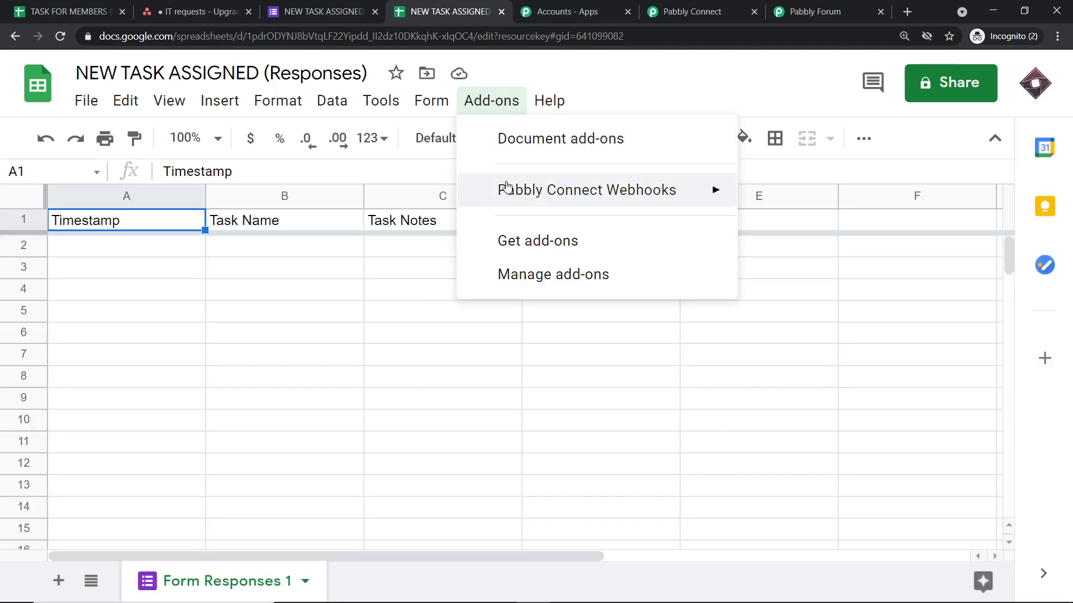
mouse_move(507, 187)
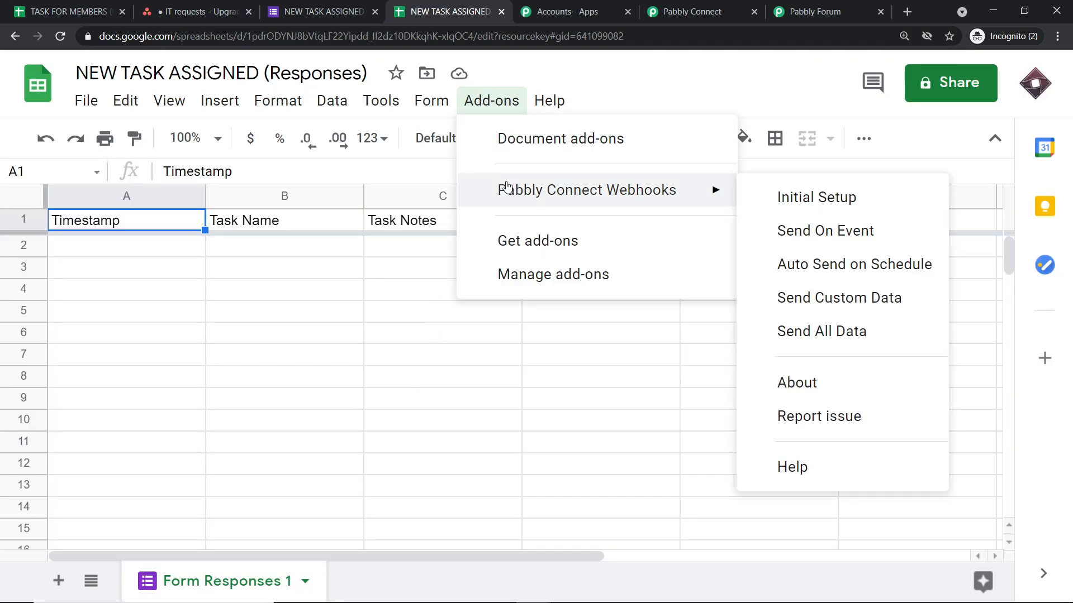
left_click(803, 231)
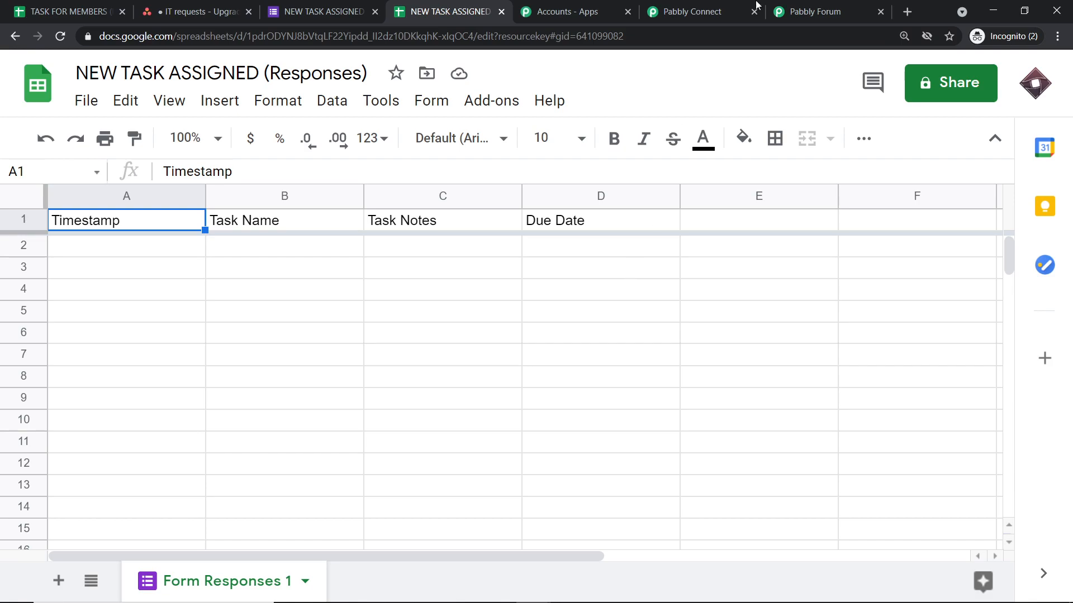
- Return to the Pabbly Connect workflow and start capturing the webhook response for the Google Forms trigger
left_click(726, 10)
scroll(832, 267, "down", 5)
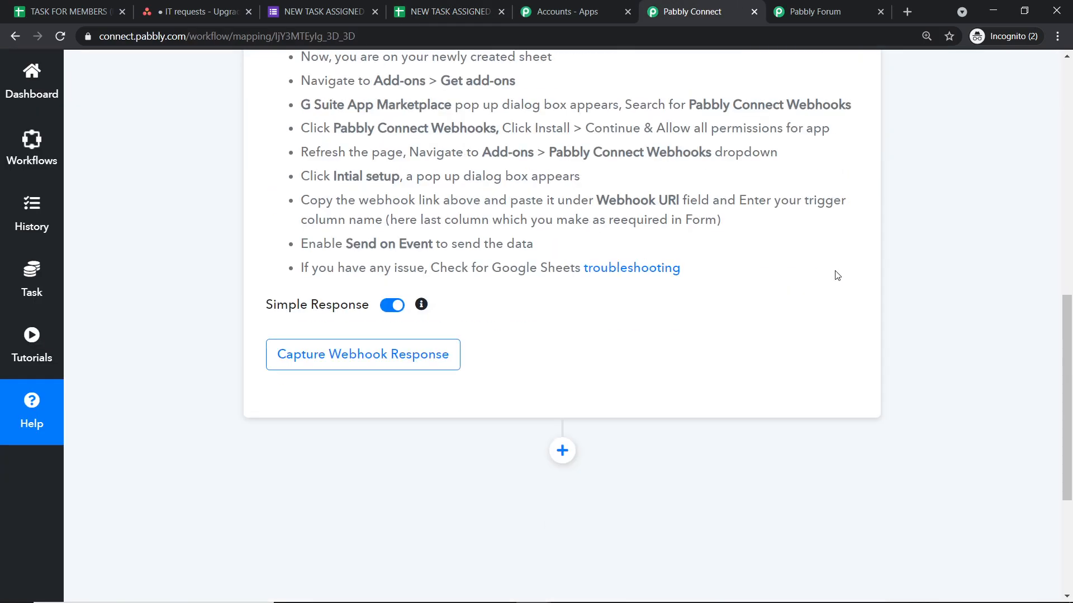
left_click(407, 366)
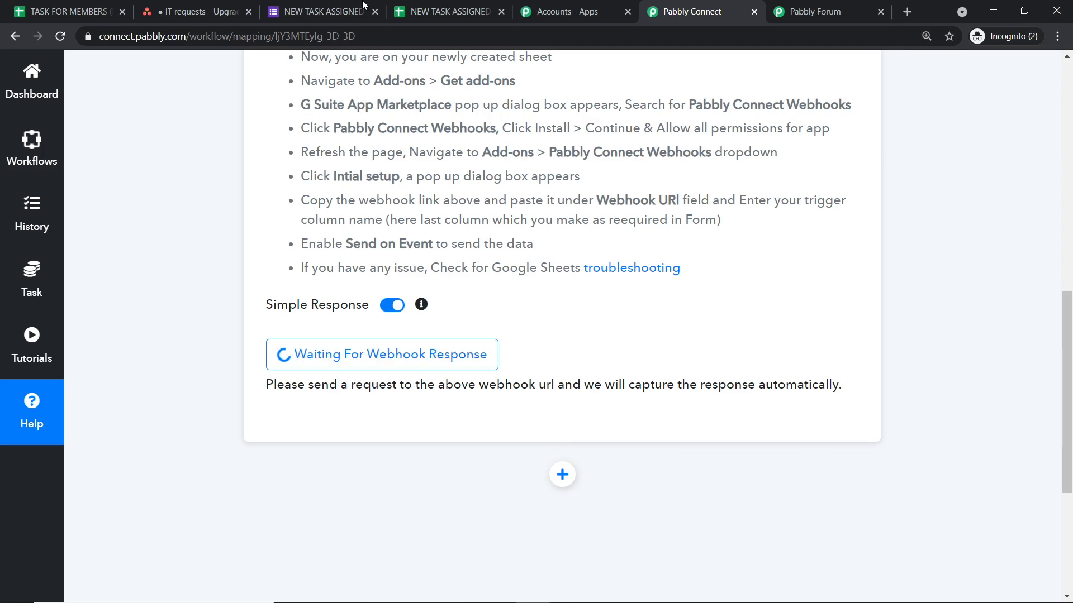
- Switch to the NEW TASK ASSIGNED form in Google Forms and open its preview
left_click(321, 11)
scroll(931, 279, "up", 2)
scroll(934, 268, "up", 3)
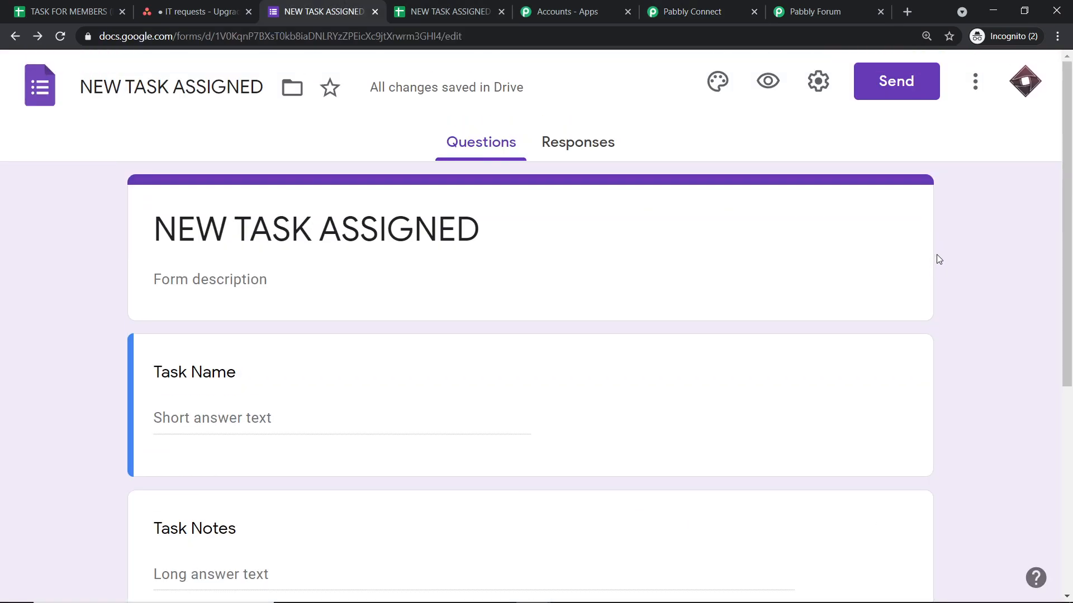
left_click(765, 82)
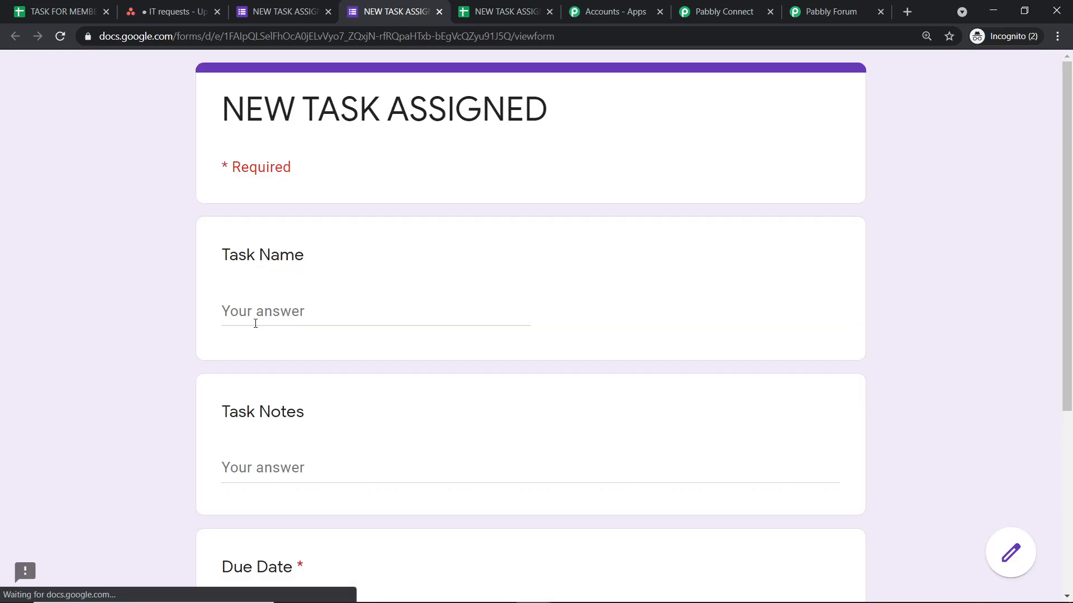
- Fill in the form with Task Name "UPDATE WINDOWS VISTA" and Task Notes "VISTA IS SLOW AND WINDOWS 10 IS BETTER"
left_click(262, 311)
type("UPDATE WINDOWS VISTA")
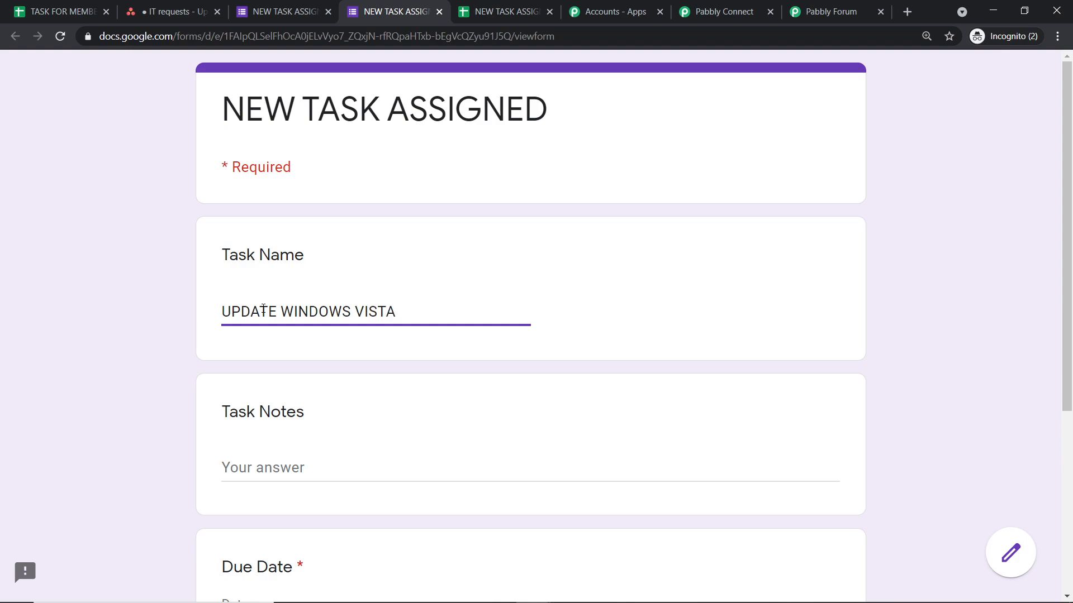
scroll(259, 315, "down", 5)
left_click(251, 184)
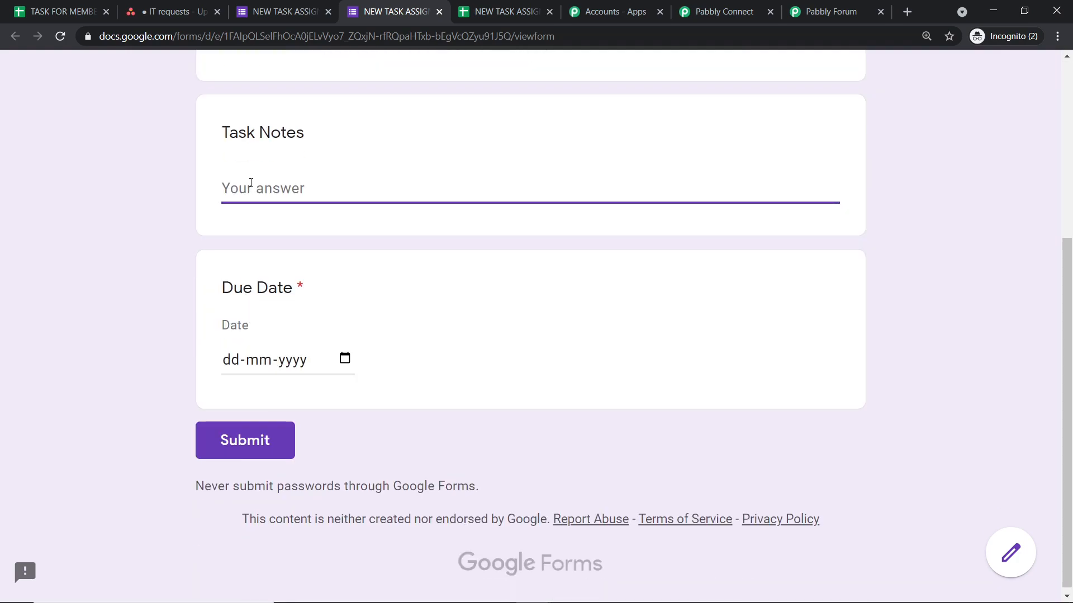
type("VISTA IS SLOW AND WINDOWS 10 IS BETTER")
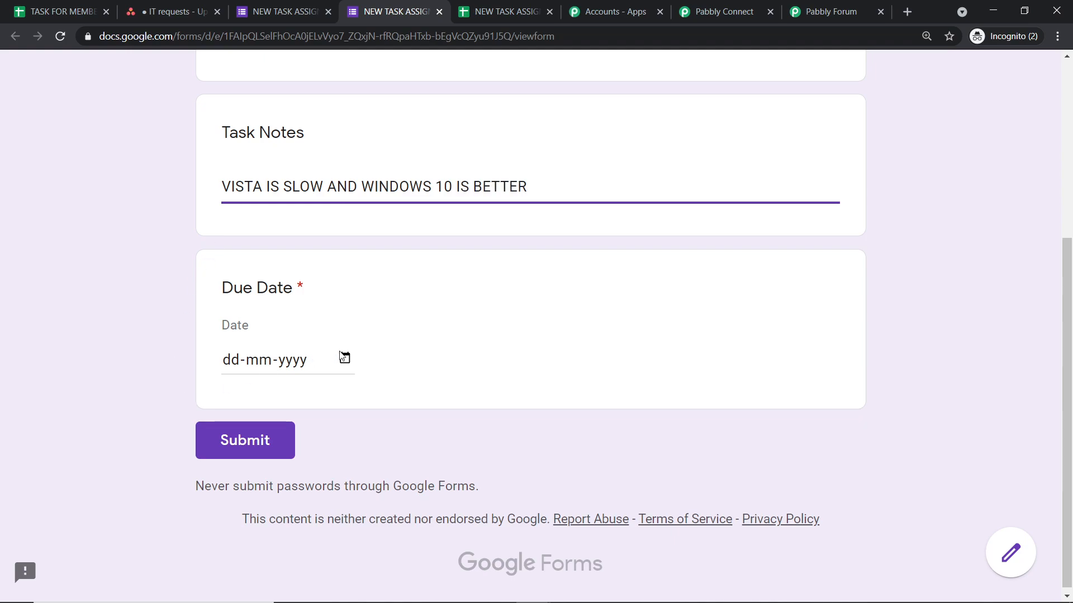
- Set the Due Date to 19 May 2021 and submit the form response
left_click(345, 360)
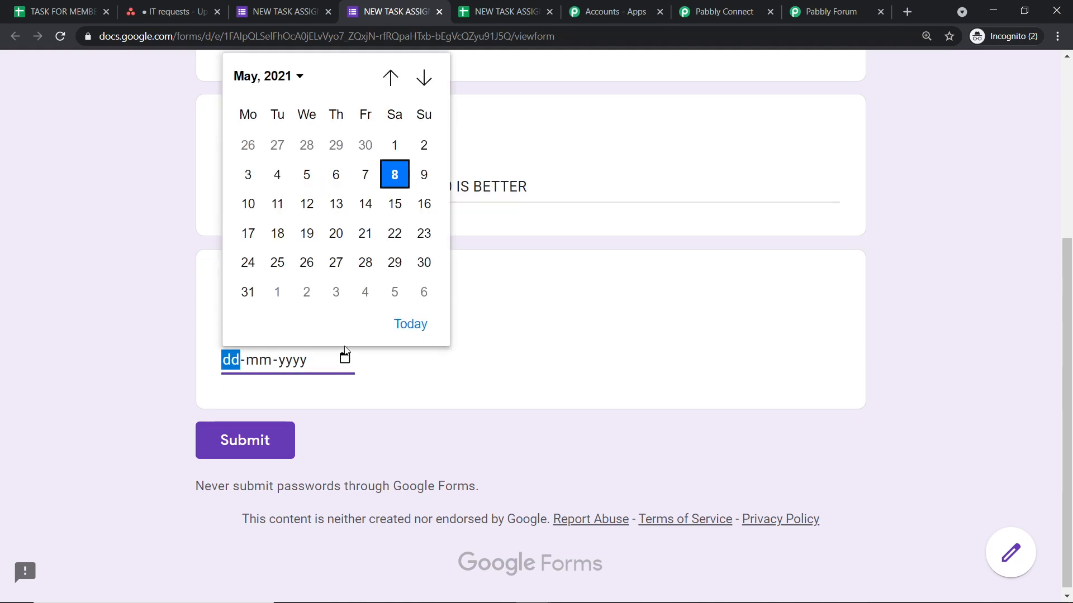
left_click(307, 233)
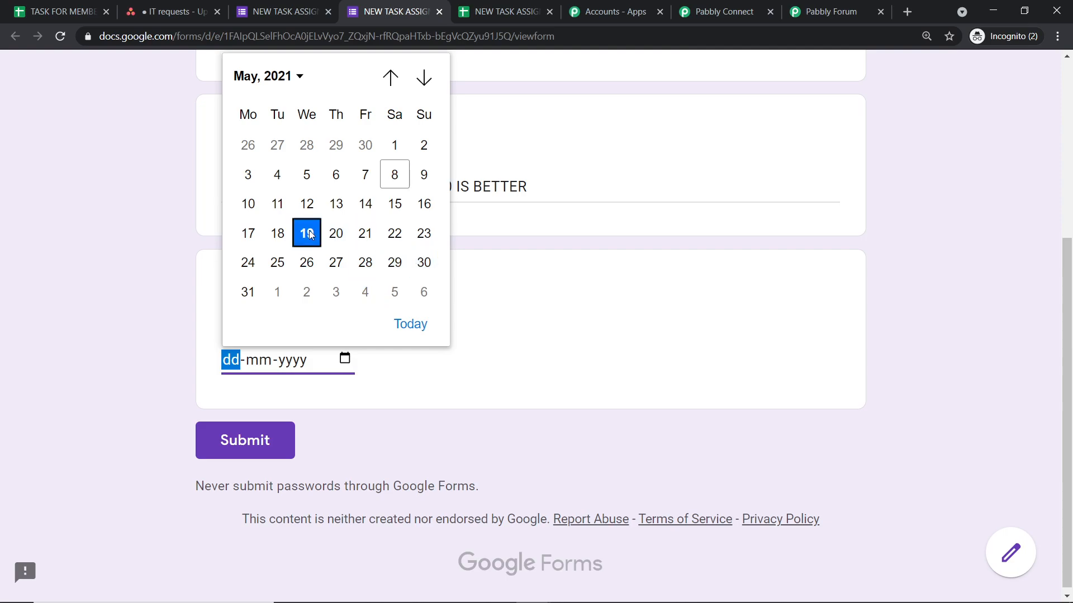
left_click(240, 441)
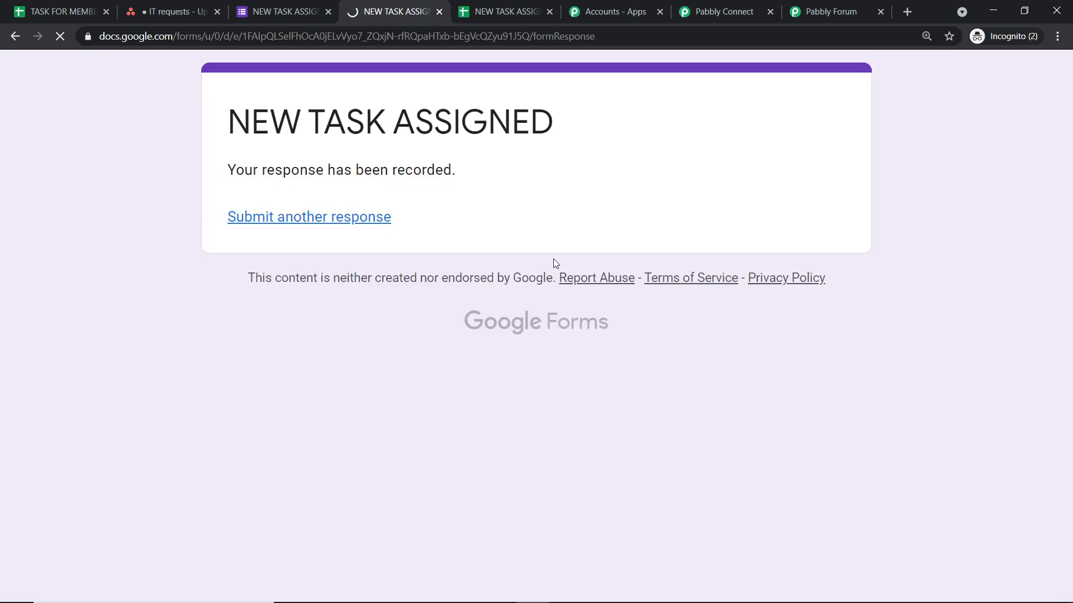
- Check the new response in the Google Sheets responses spreadsheet and the captured webhook data in Pabbly Connect
left_click(518, 5)
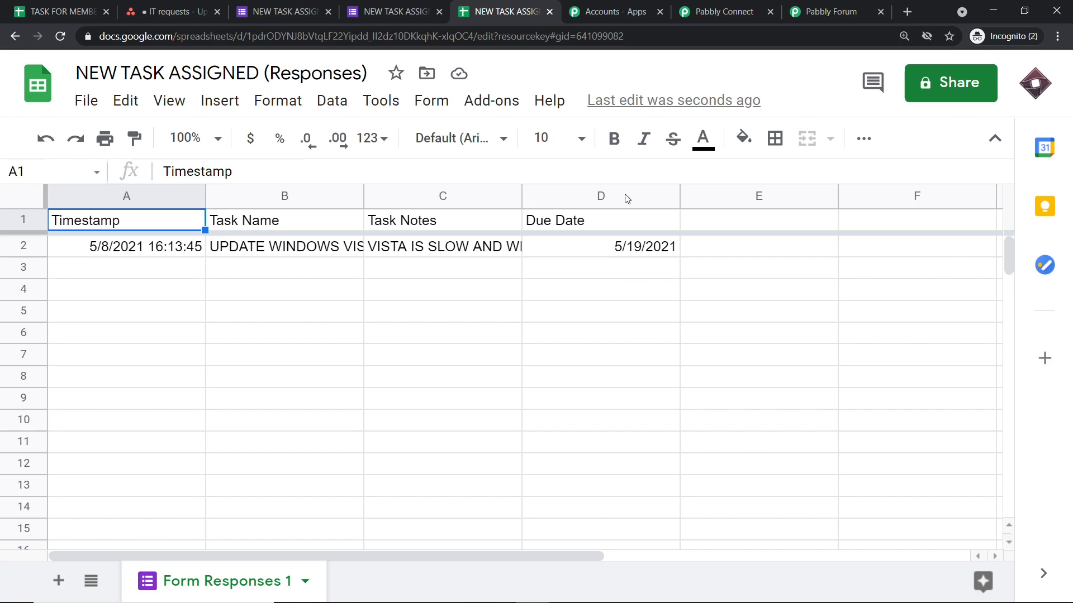
left_click(722, 8)
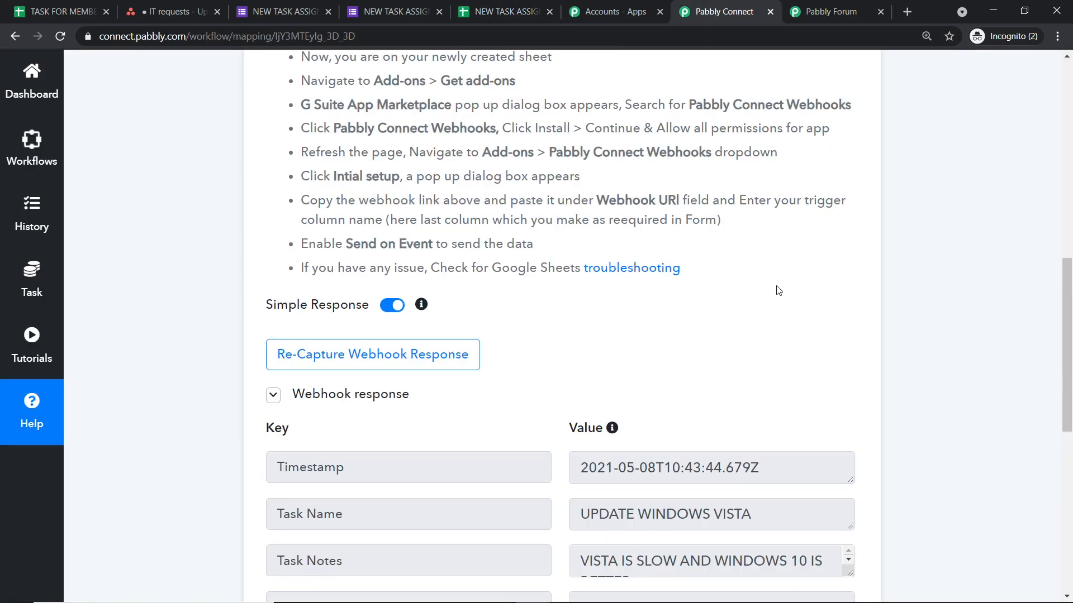
scroll(779, 289, "down", 3)
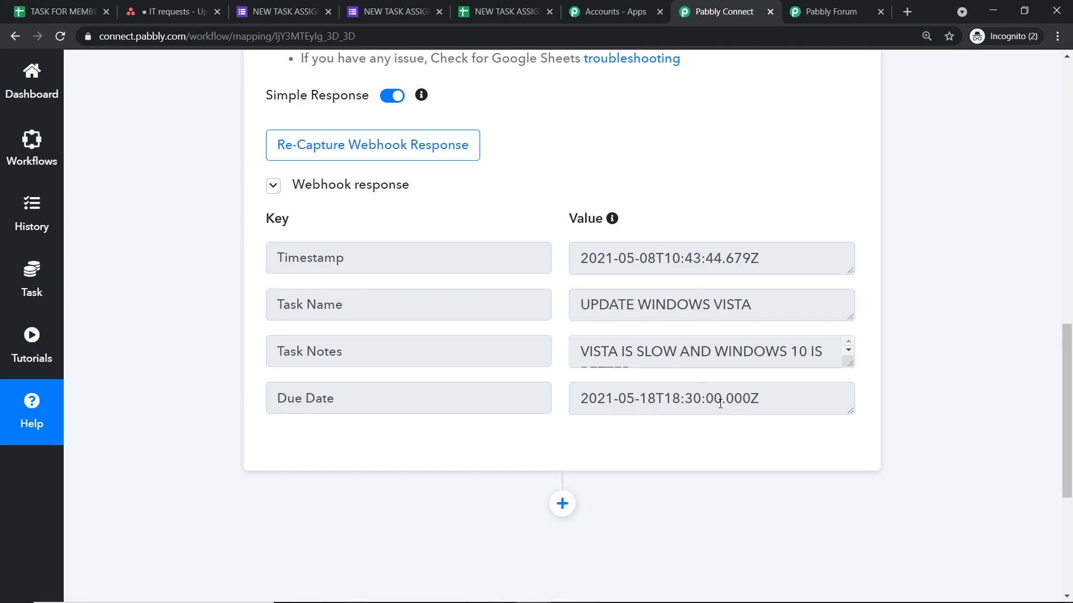
- Add an action step below the Google Forms trigger and choose Asana as its app
scroll(720, 403, "down", 2)
scroll(556, 376, "down", 1)
left_click(563, 296)
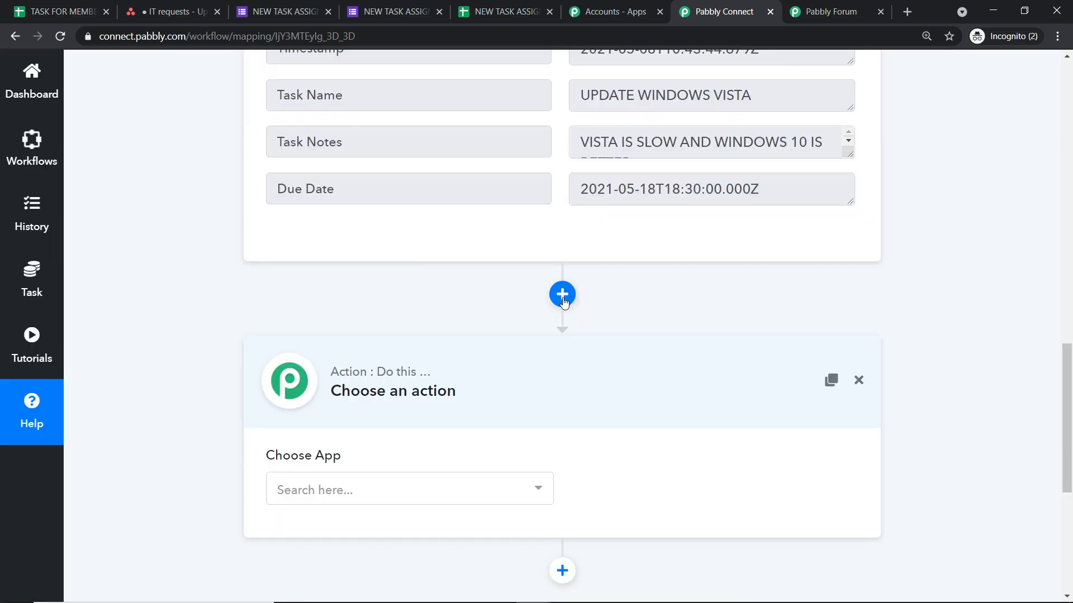
scroll(566, 310, "down", 2)
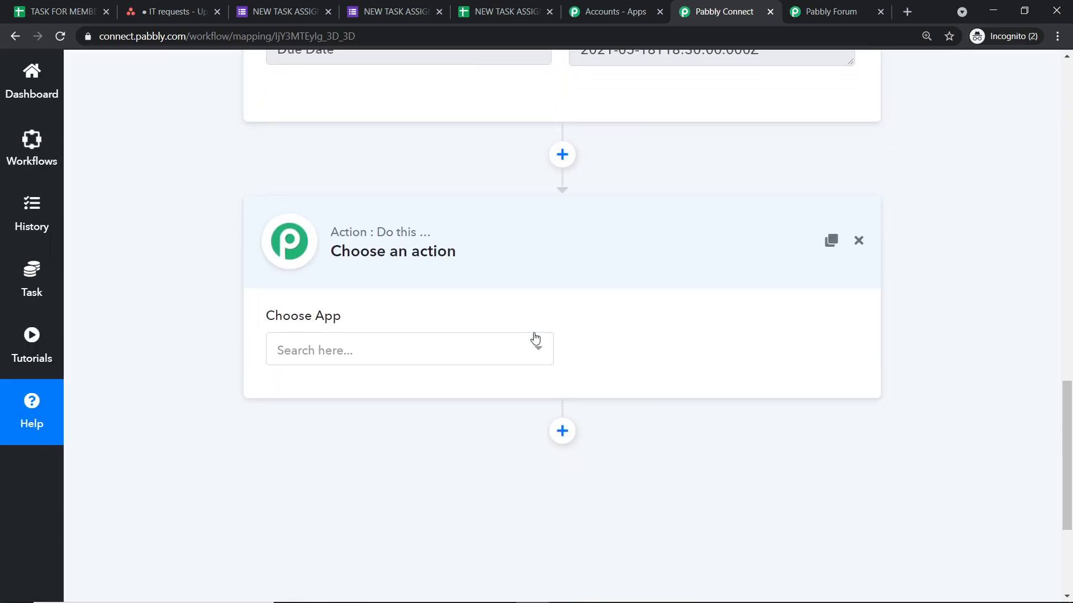
left_click(426, 350)
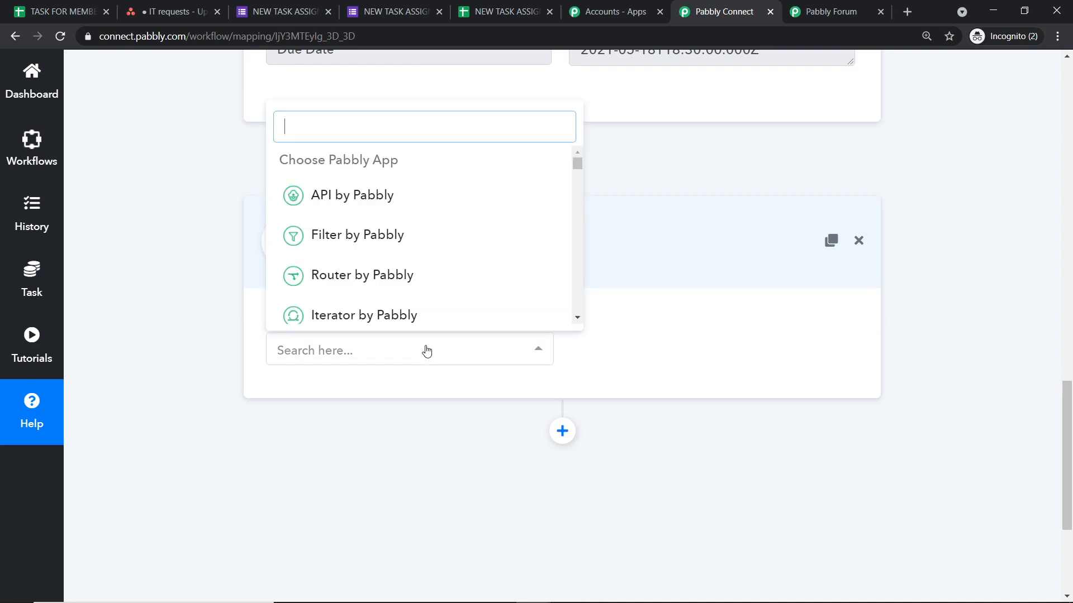
type("ASANA")
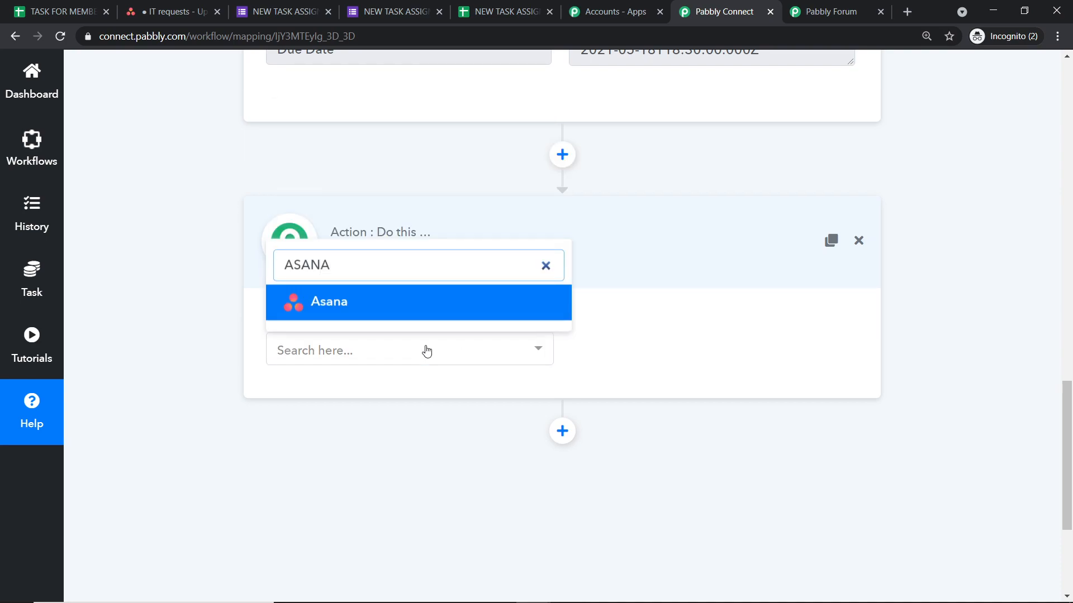
left_click(400, 304)
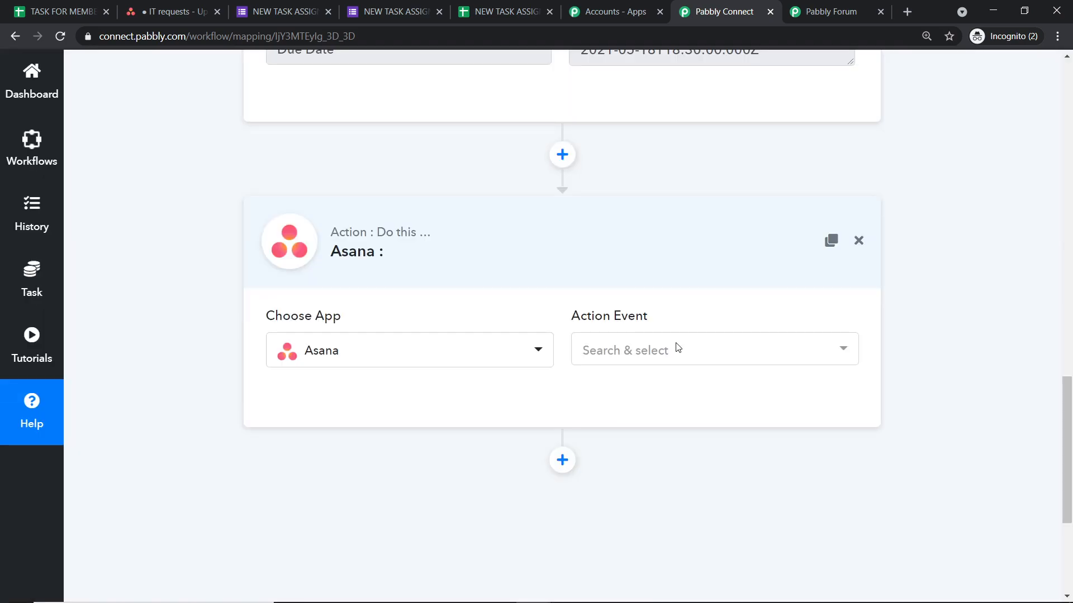
- Choose Create a Task as the Asana action event
left_click(675, 347)
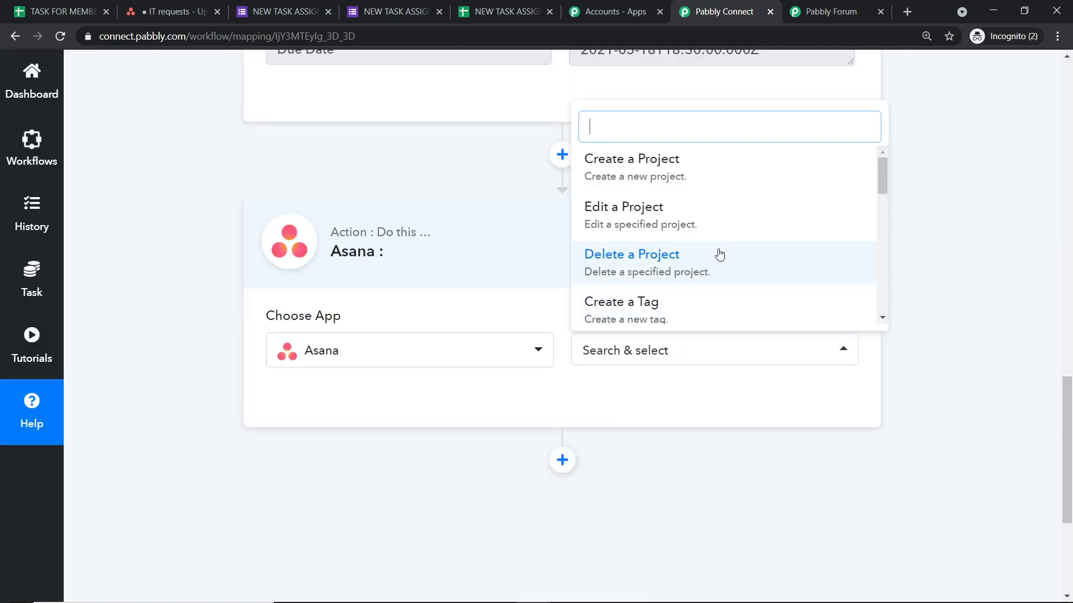
scroll(715, 258, "down", 3)
left_click(702, 216)
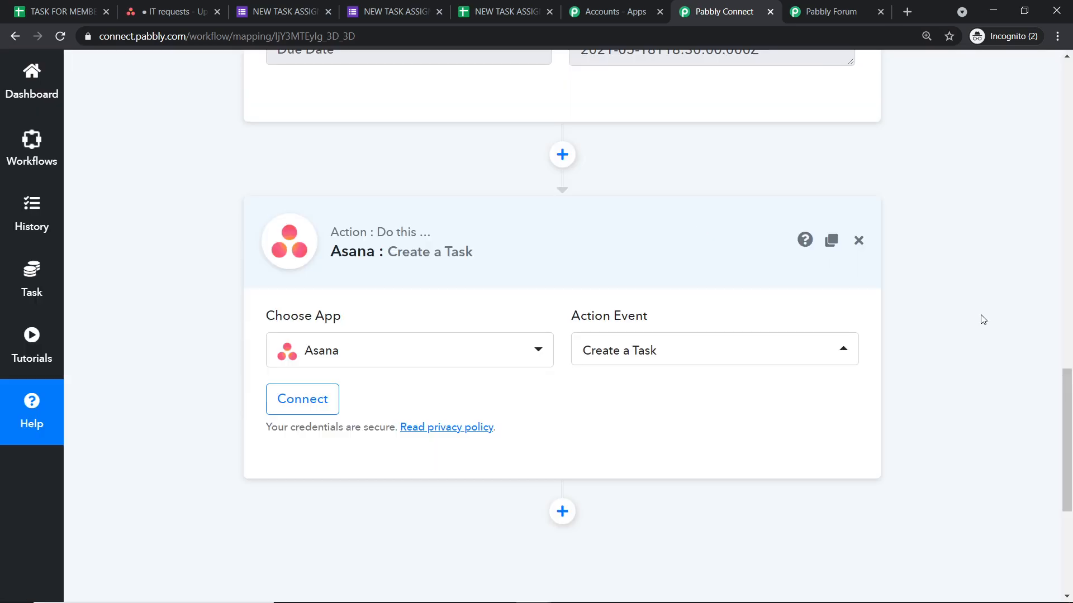
- Look through the available Asana action events and glance at the Pabbly Forum, keeping Create a Task selected
left_click(813, 358)
scroll(699, 222, "up", 1)
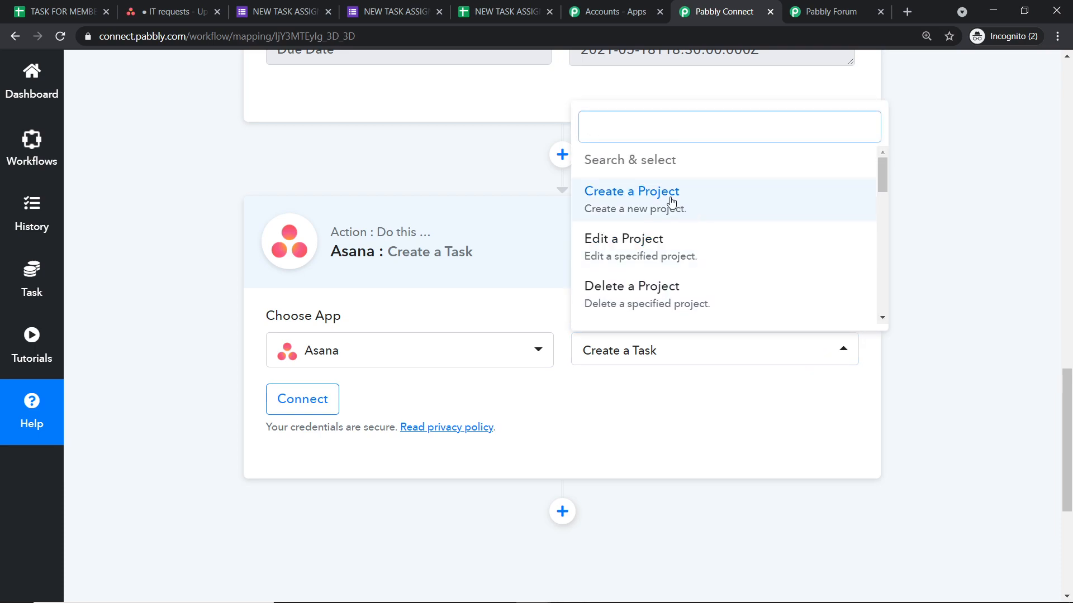
scroll(712, 223, "down", 1)
scroll(715, 222, "down", 10)
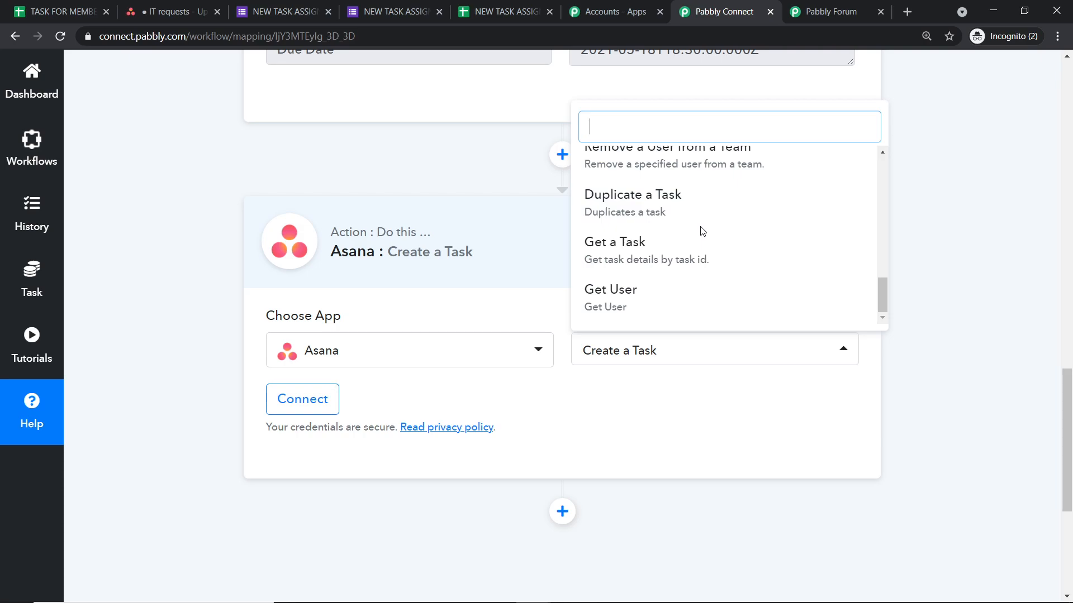
left_click(791, 7)
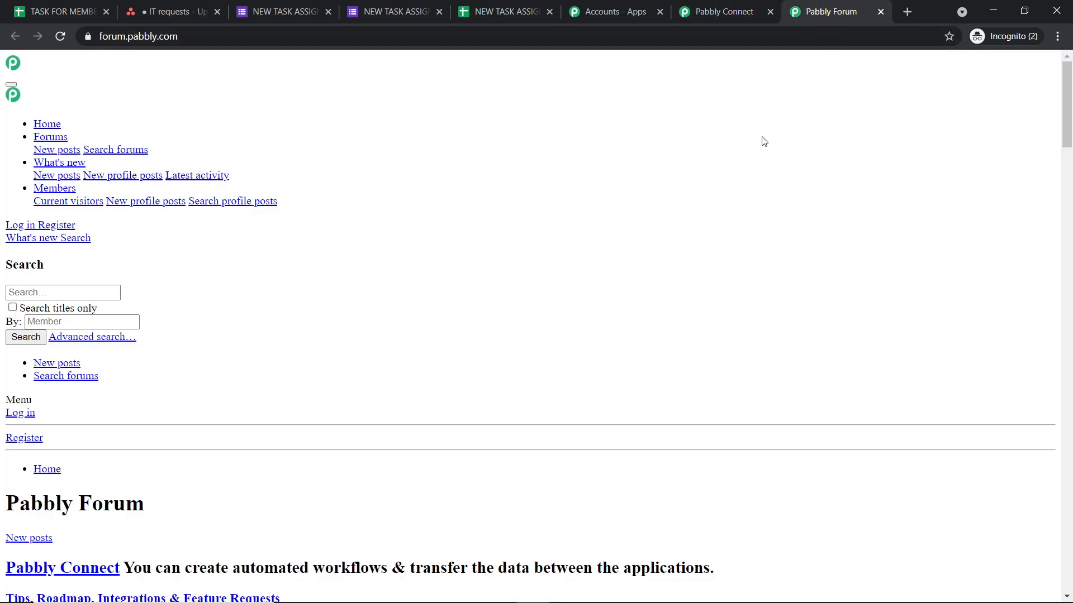
scroll(760, 145, "down", 7)
left_click(743, 5)
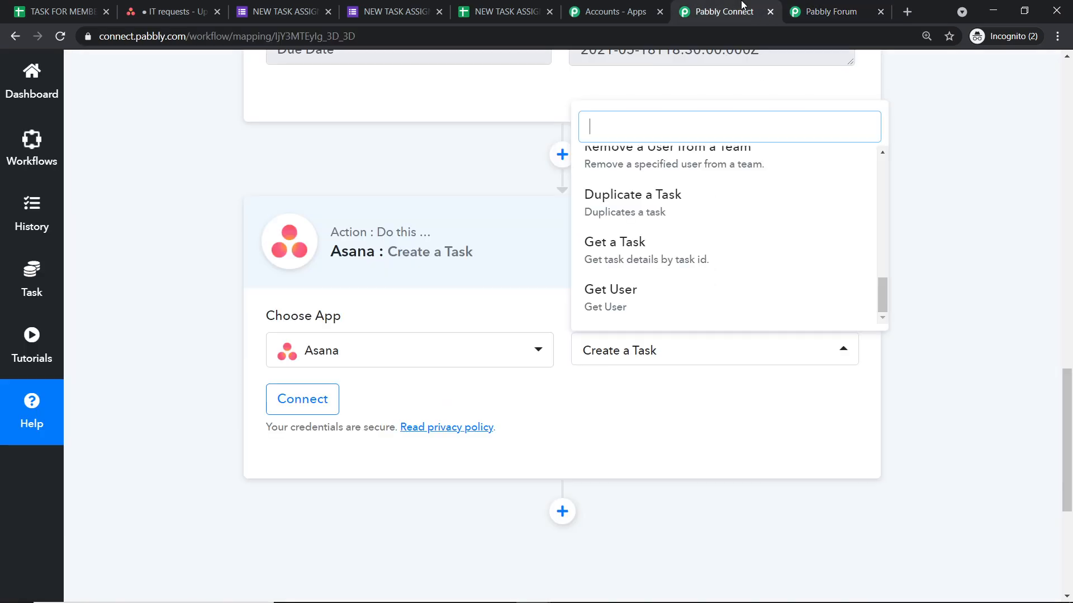
left_click(699, 387)
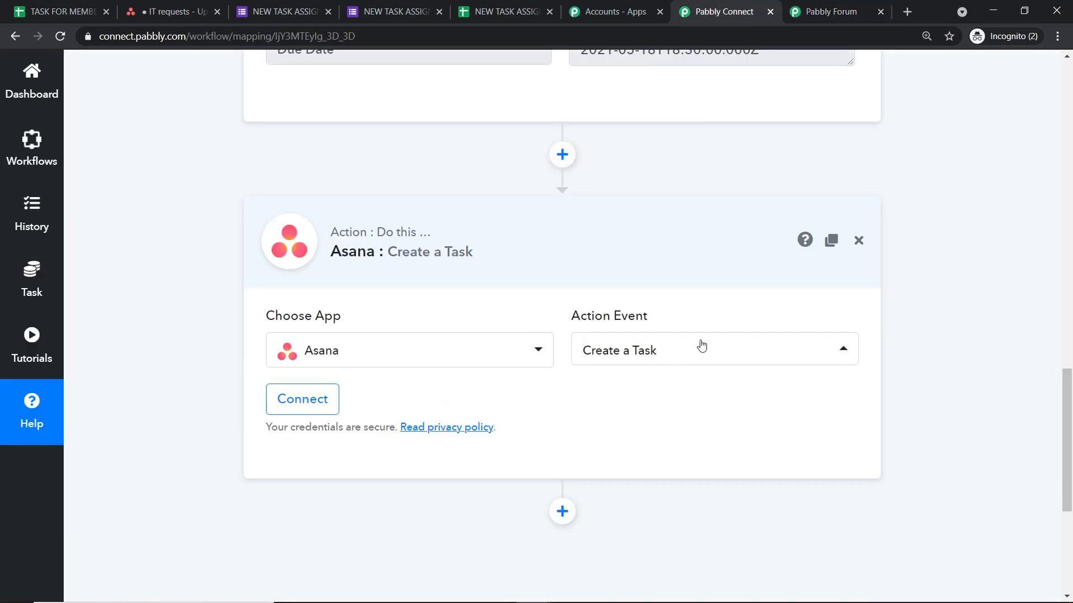
- Connect the Asana account to the action through a new connection and authorize Pabbly Connect
left_click(299, 410)
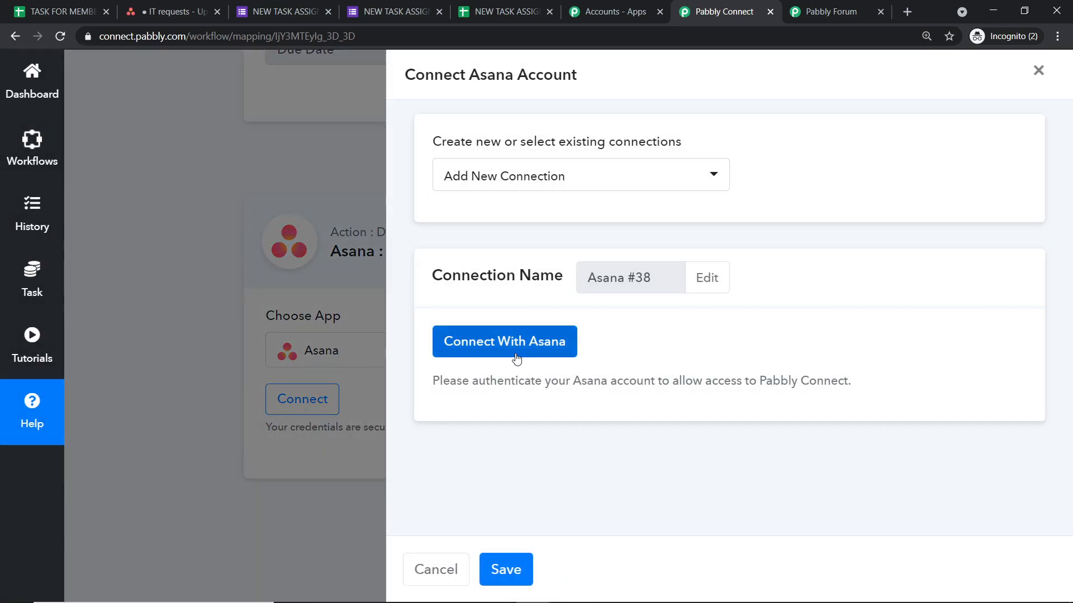
left_click(516, 360)
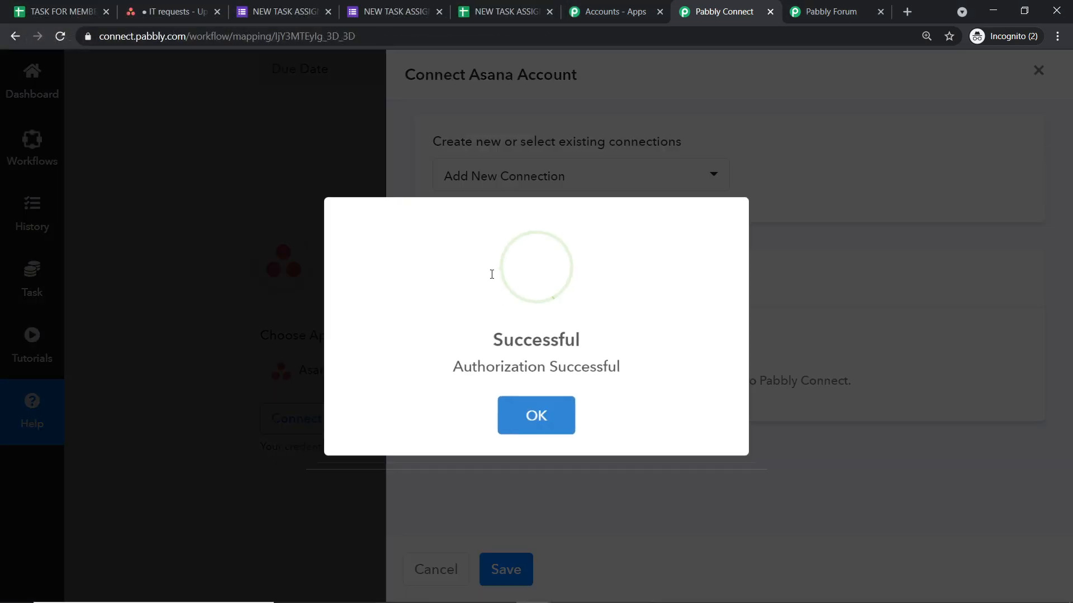
left_click(549, 423)
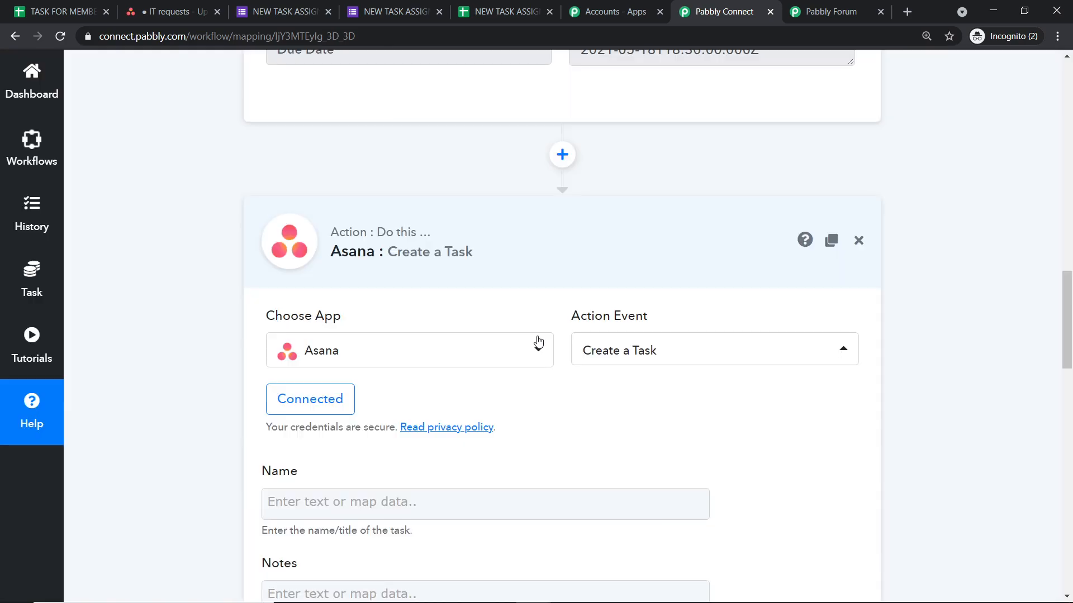
- Review the Asana task fields and map the Name field to Task Name from the Google Forms response
scroll(538, 342, "down", 5)
scroll(521, 520, "down", 1)
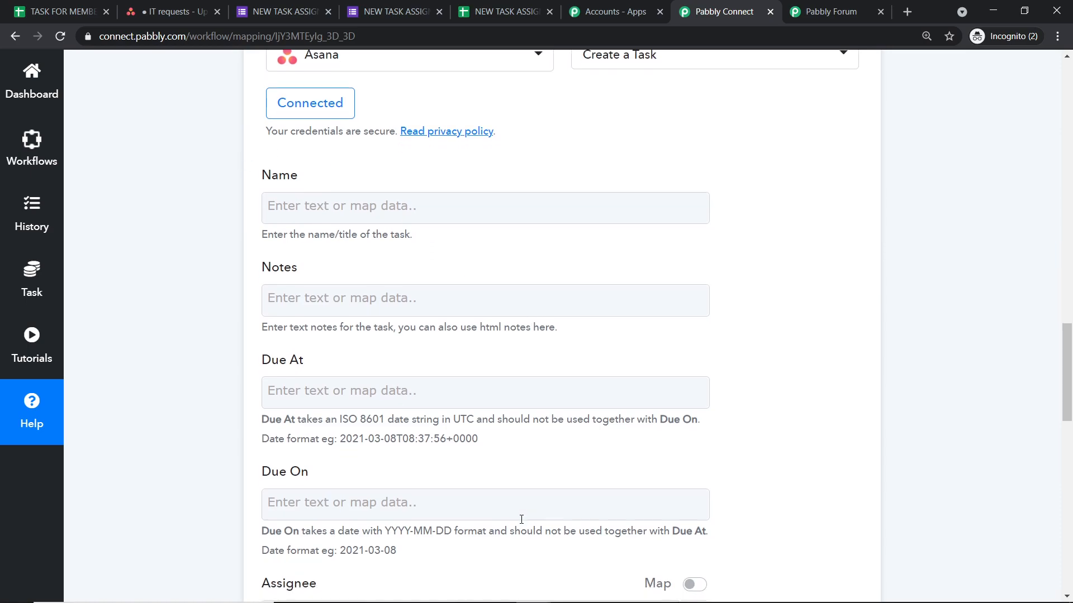
scroll(521, 520, "down", 6)
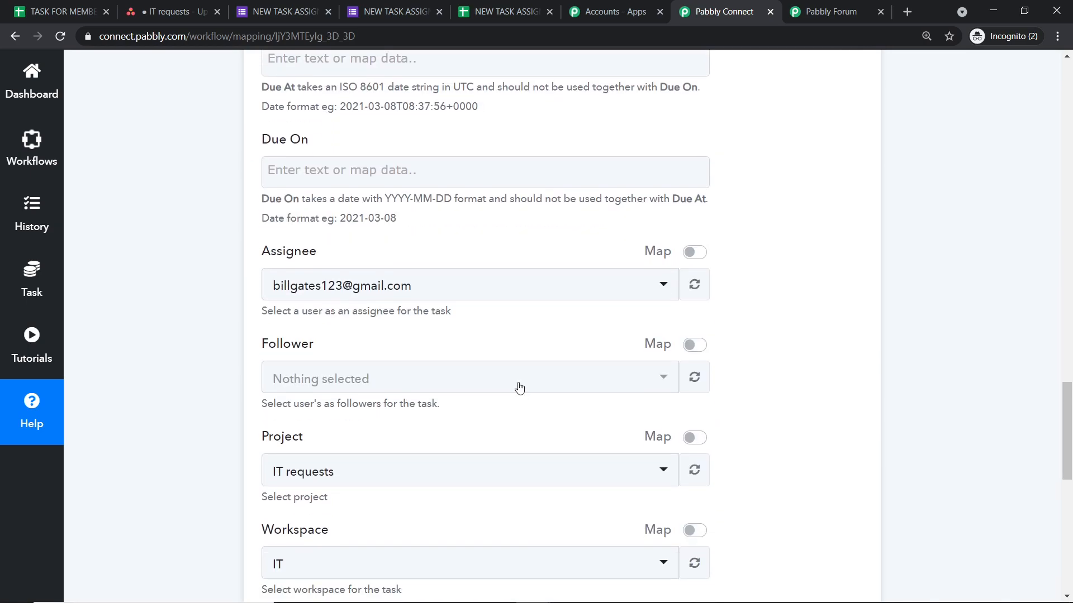
scroll(519, 387, "up", 5)
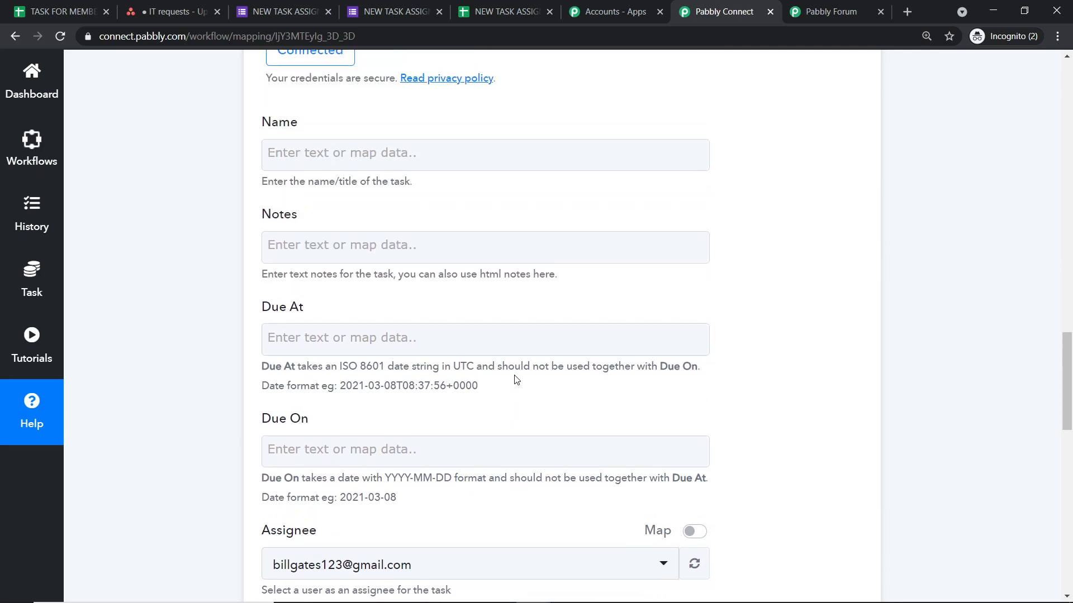
scroll(491, 380, "up", 3)
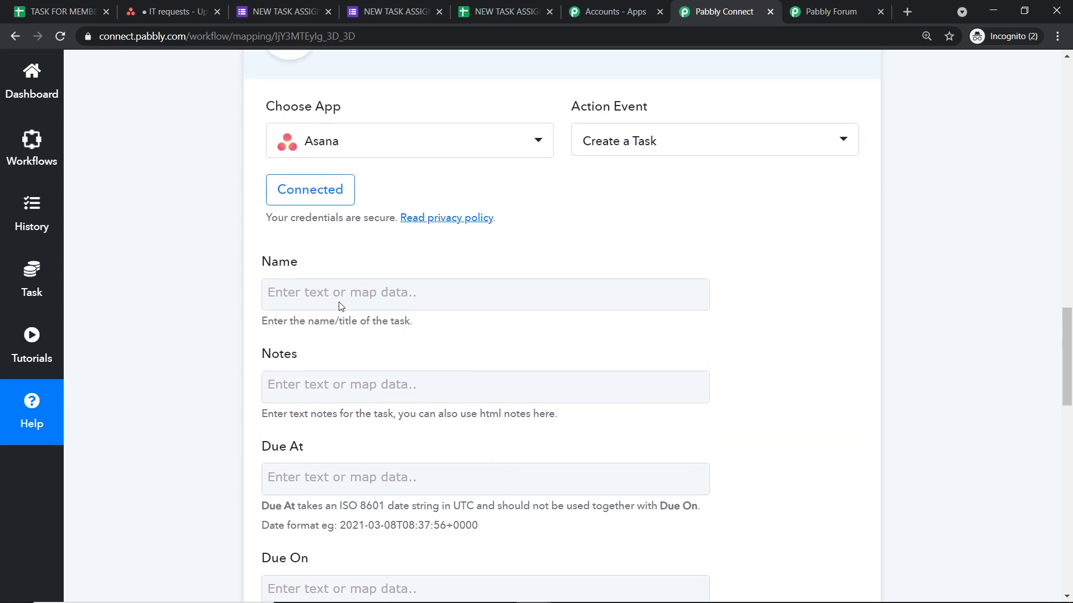
left_click(314, 289)
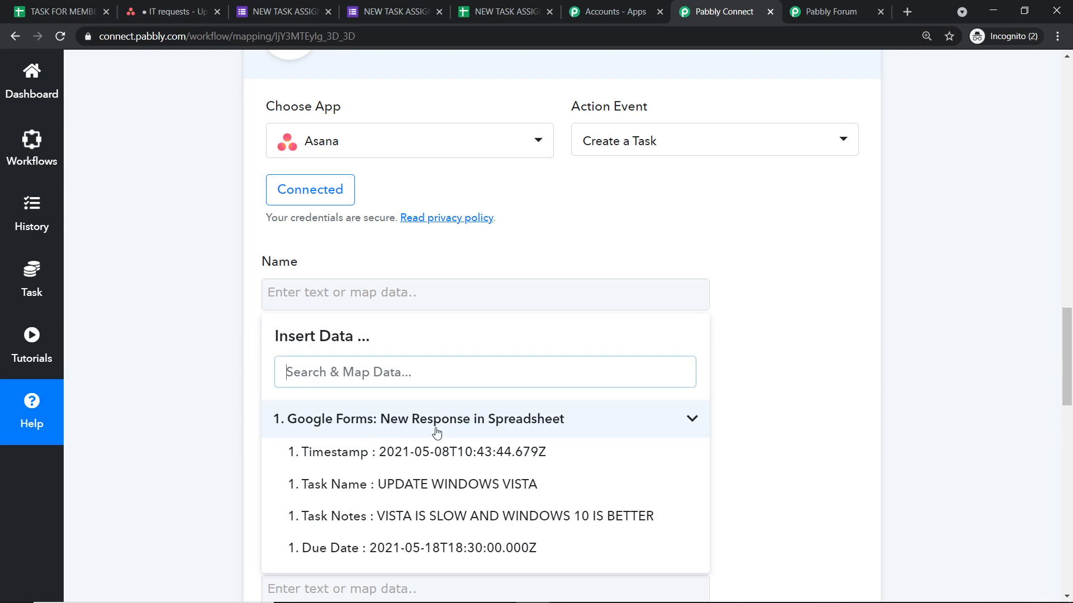
left_click(414, 484)
left_click(789, 212)
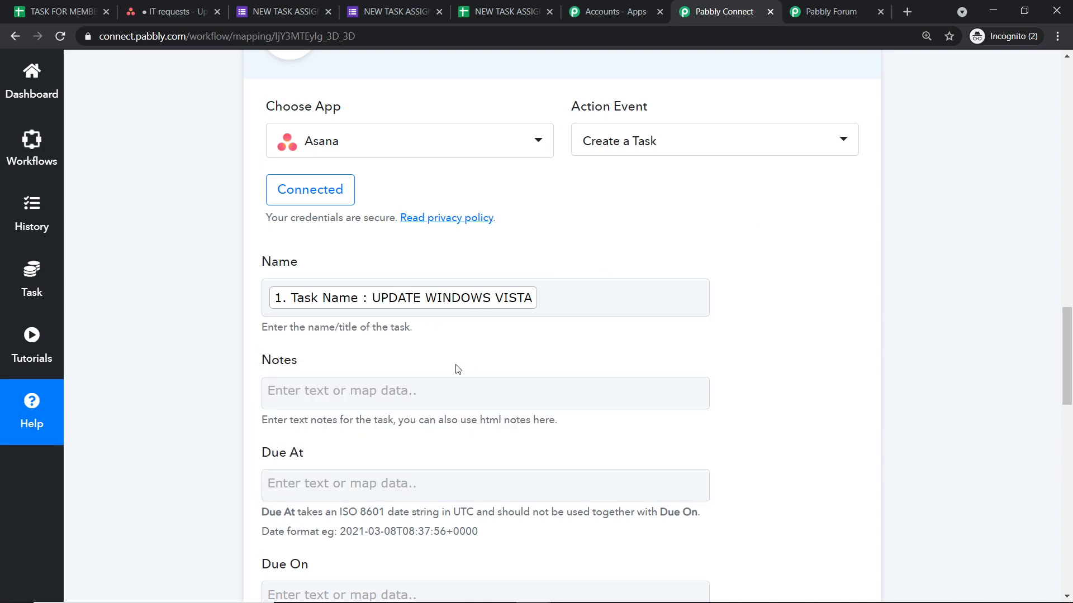
- Map the Asana task's Notes field to Task Notes from the Google Forms response
scroll(455, 363, "down", 1)
left_click(405, 328)
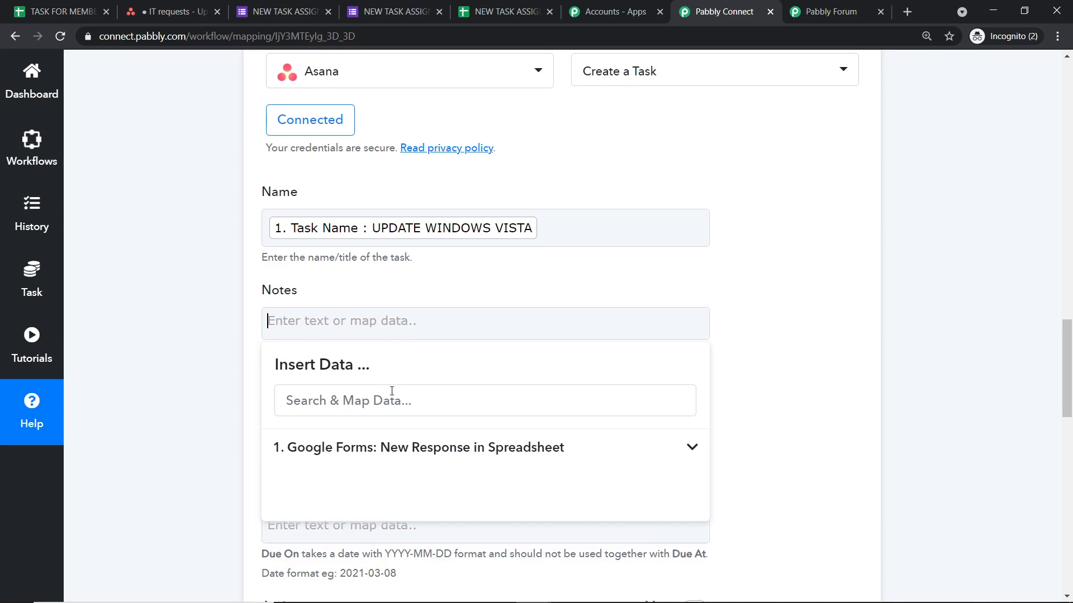
left_click(390, 450)
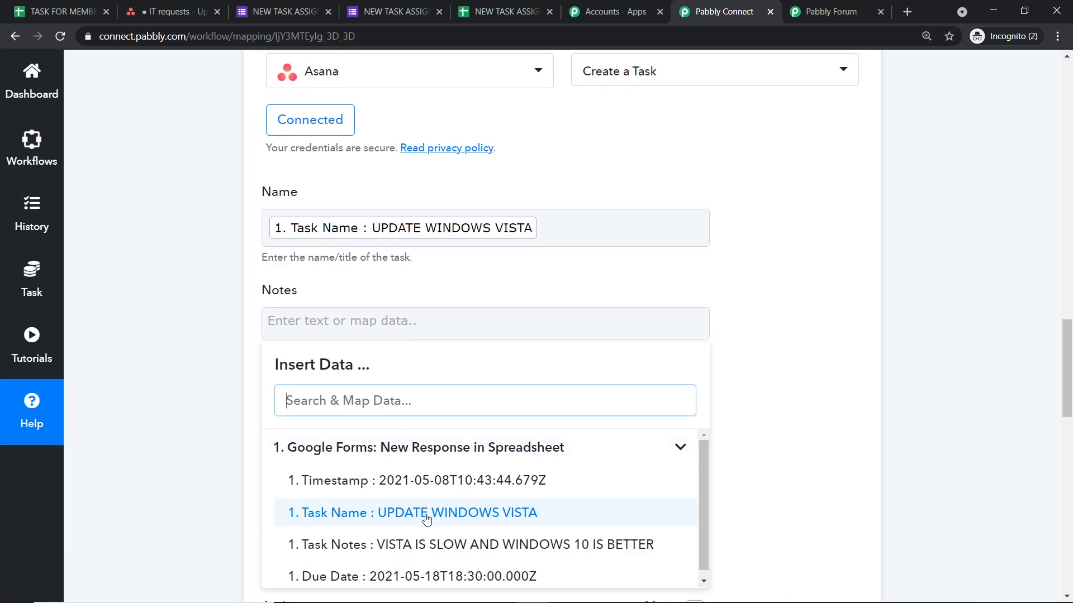
left_click(437, 545)
left_click(807, 288)
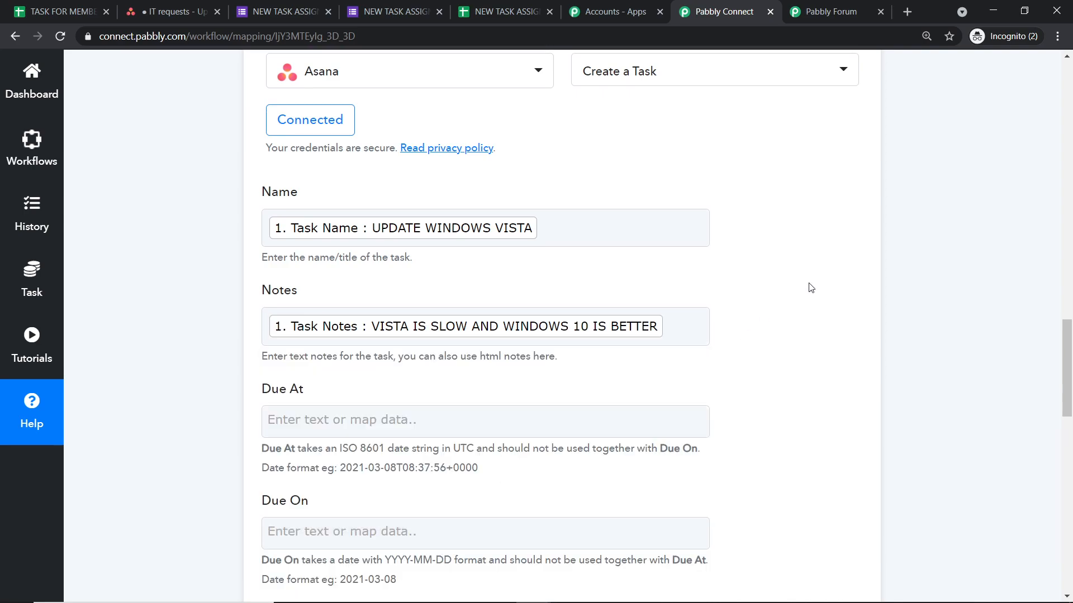
- Map the Due At field to Due Date from the Google Forms response
scroll(615, 285, "down", 2)
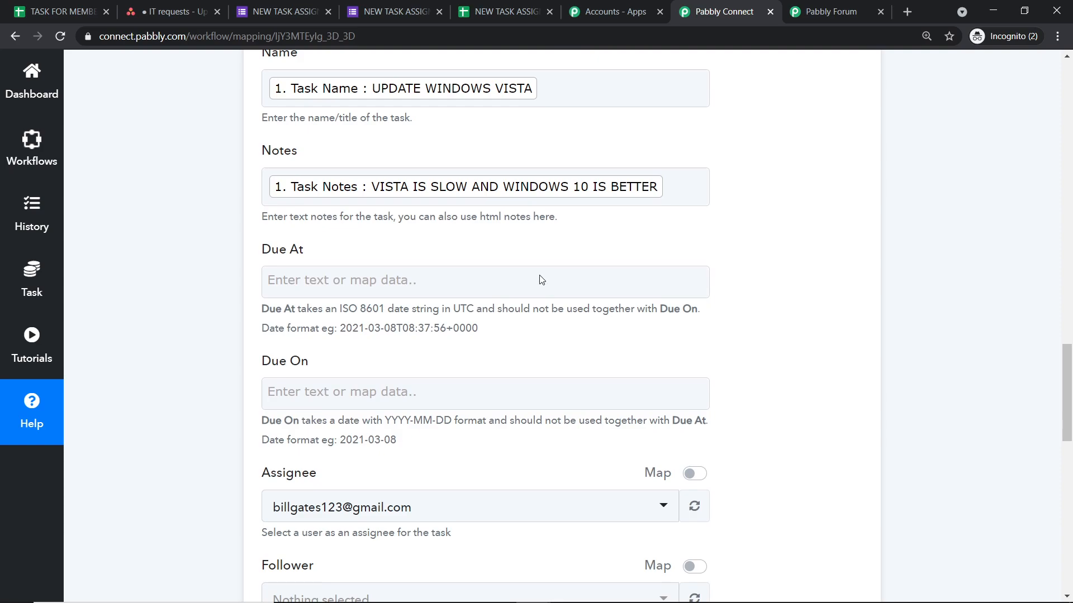
left_click(379, 295)
left_click(393, 341)
left_click(366, 536)
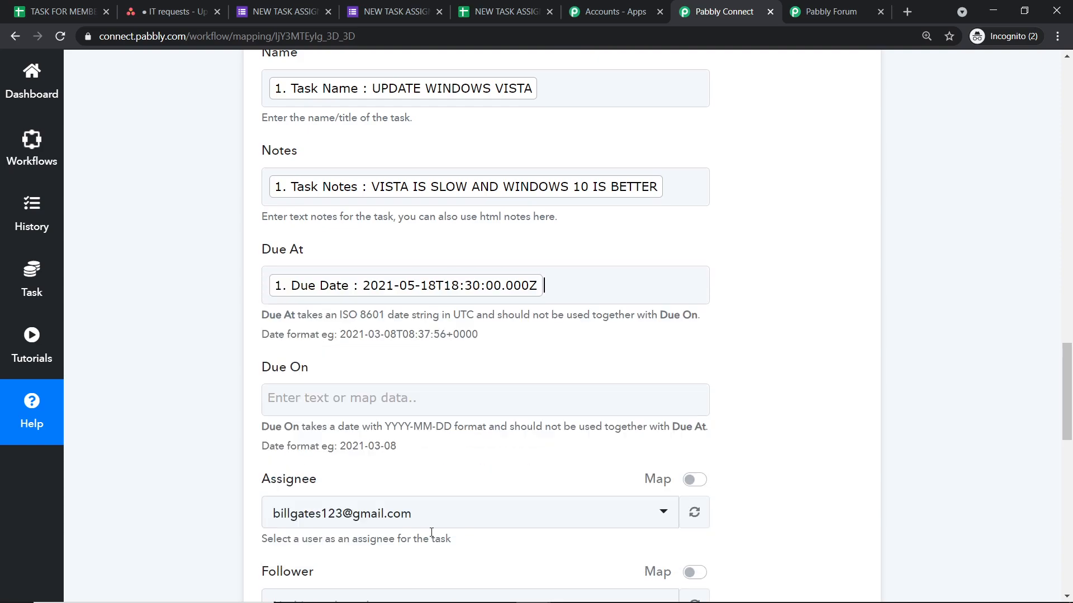
left_click(819, 215)
- Set the task's Assignee to the Elon Musk account, checking the IT requests project in Asana
scroll(754, 274, "down", 1)
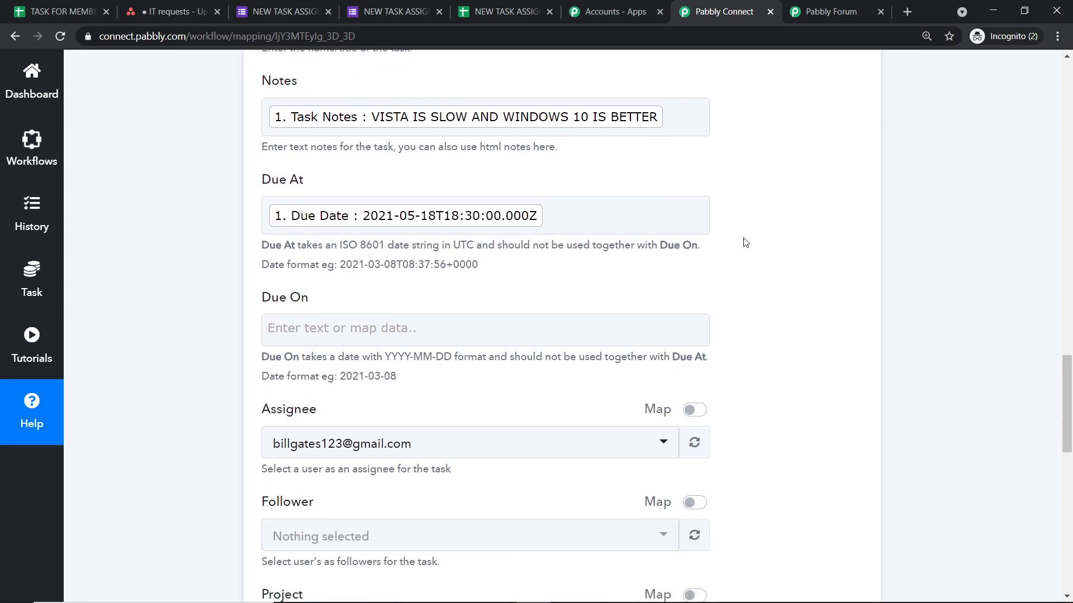
scroll(467, 332, "down", 1)
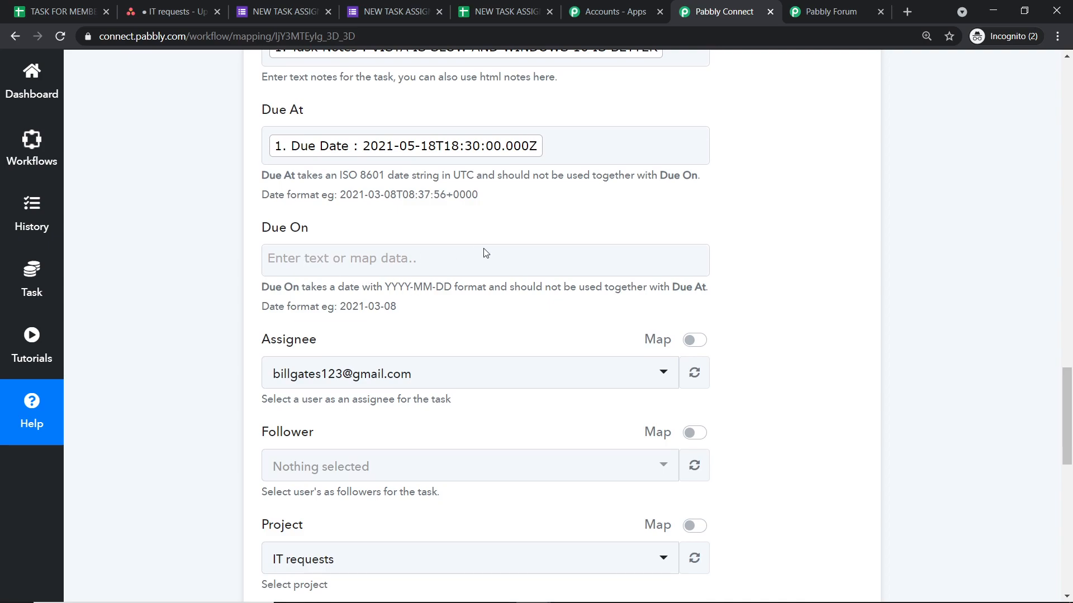
scroll(358, 134, "down", 2)
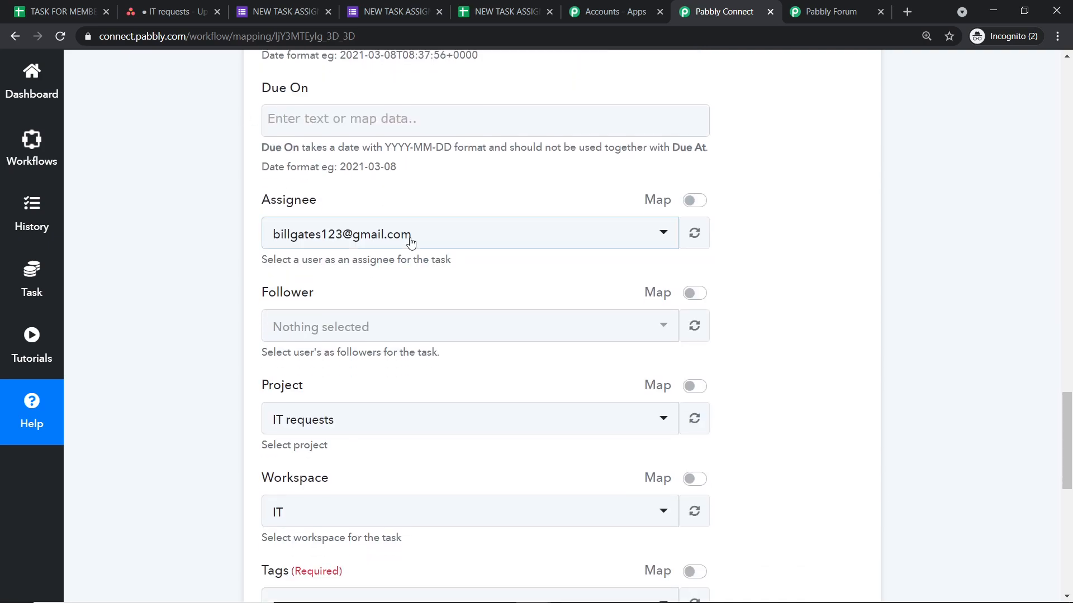
left_click(411, 241)
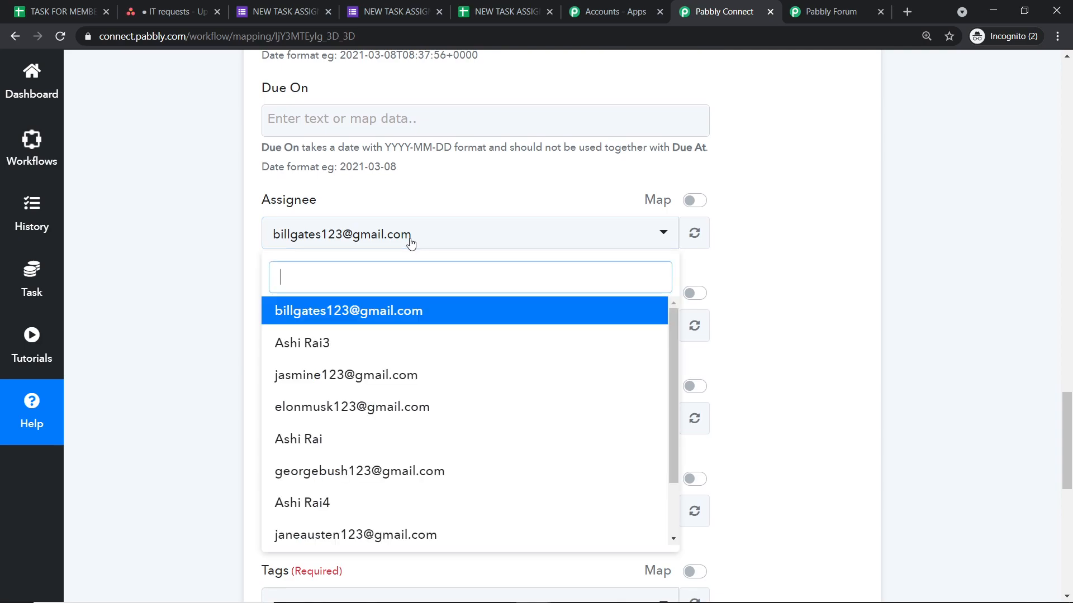
left_click(380, 411)
left_click(587, 228)
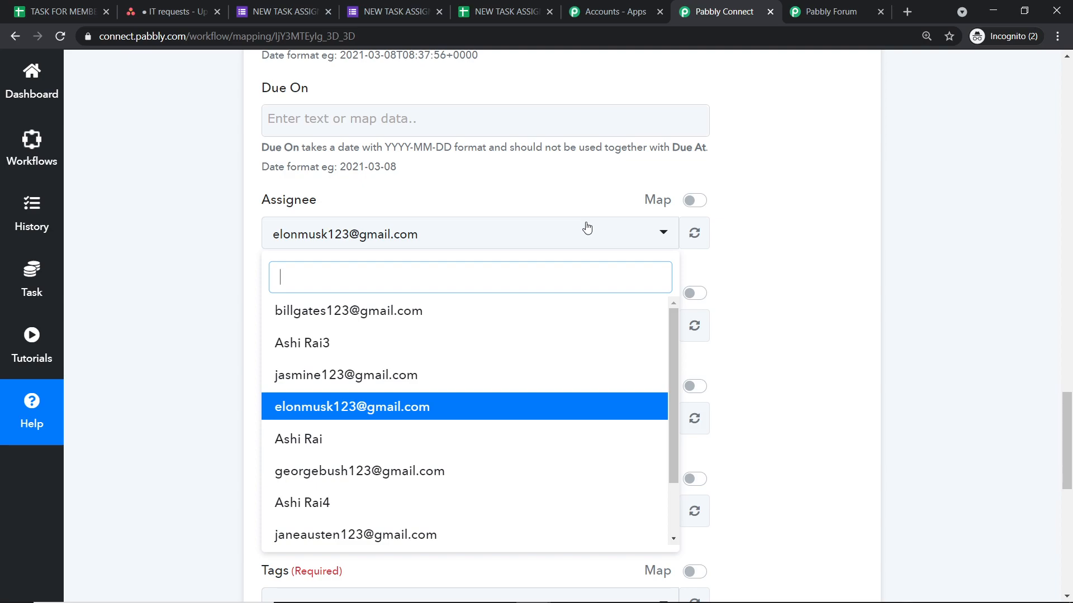
left_click(197, 6)
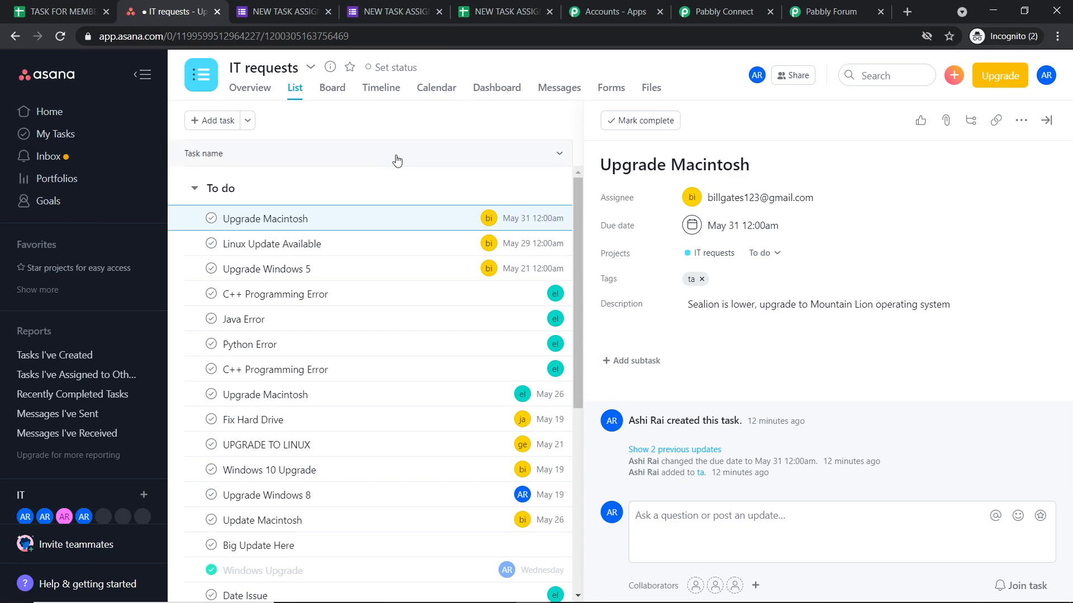
left_click(705, 6)
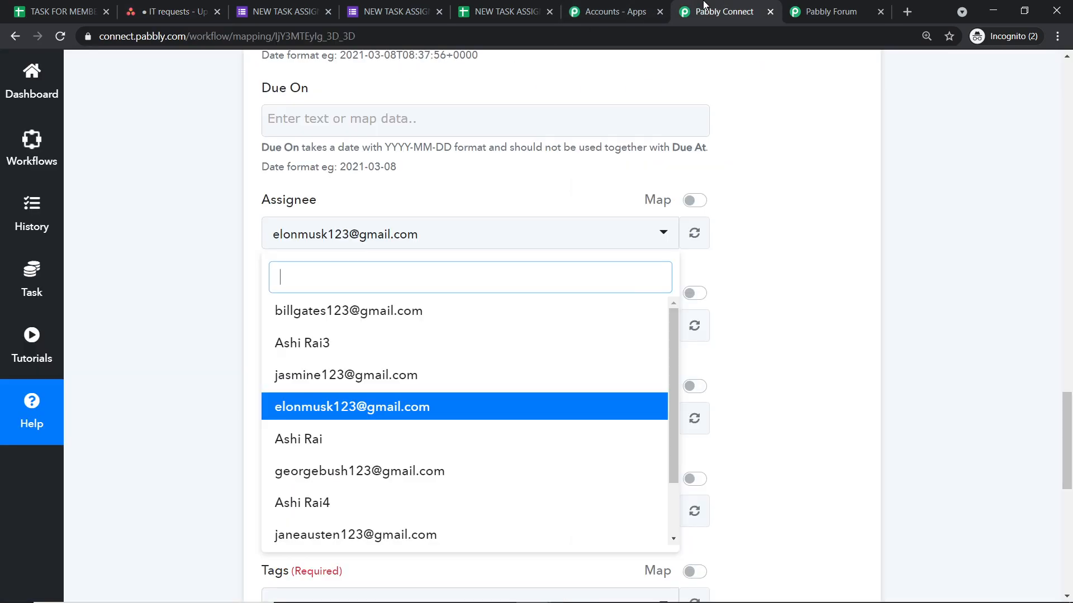
left_click(792, 219)
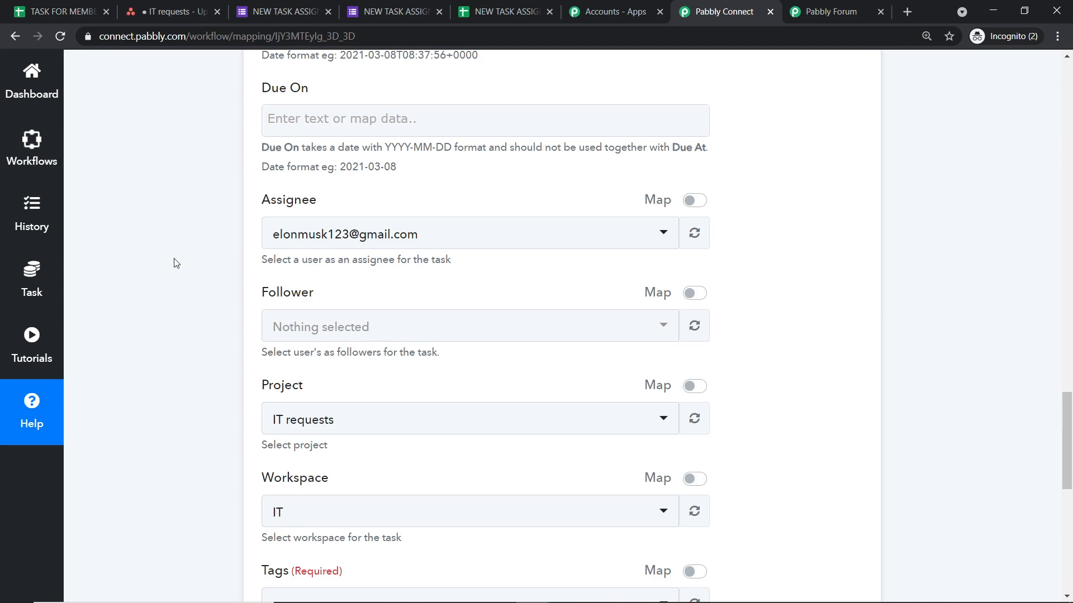
- Review the remaining task fields and the recent projects on the Asana home page, and return to Pabbly Connect
scroll(400, 259, "down", 3)
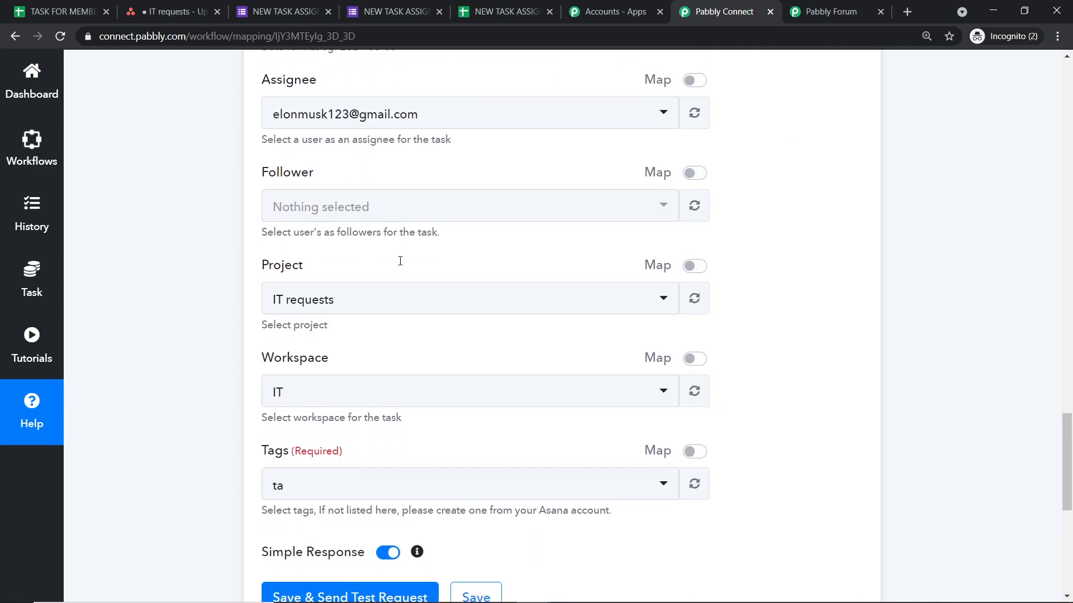
scroll(484, 233, "down", 1)
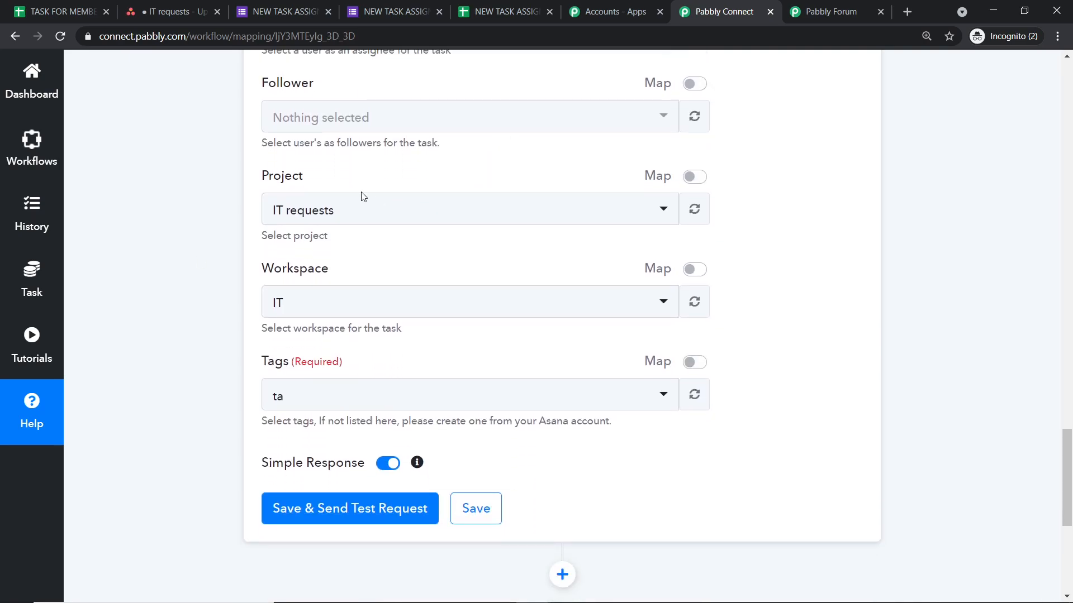
left_click(187, 6)
left_click(35, 114)
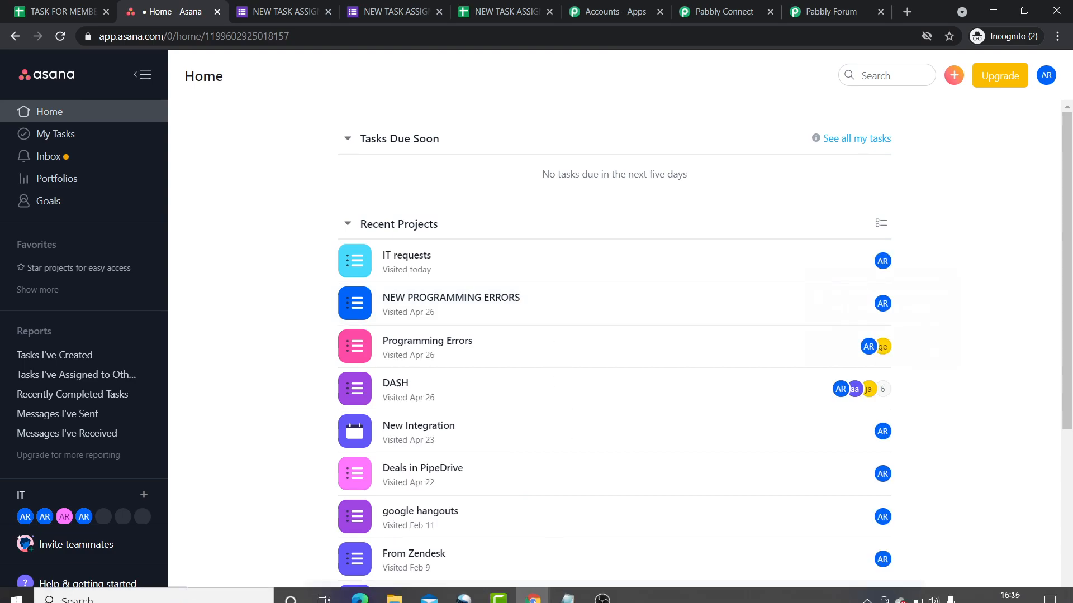
scroll(529, 455, "down", 5)
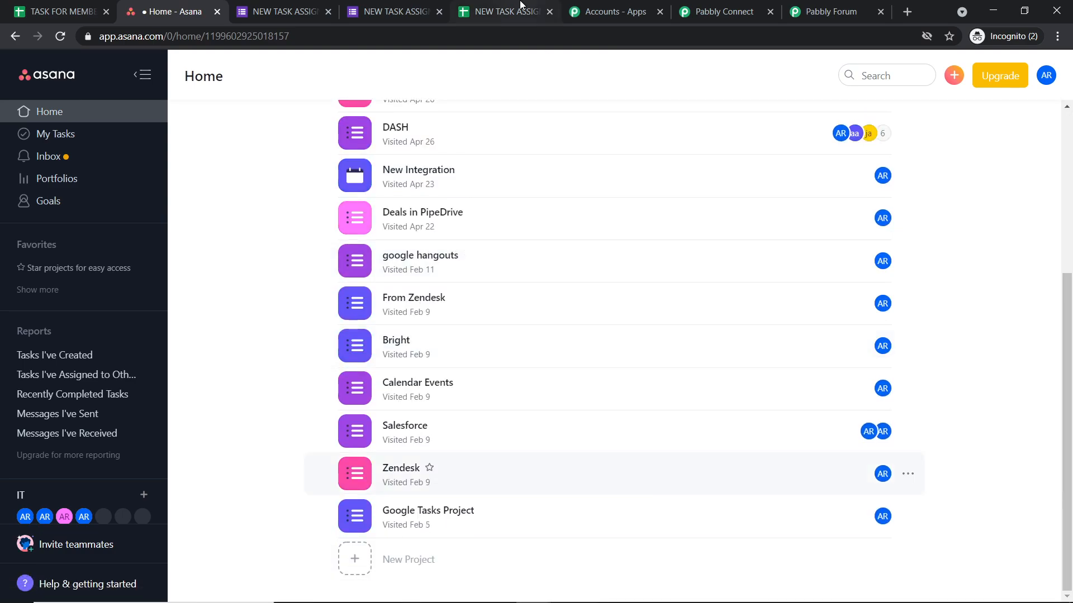
left_click(521, 5)
left_click(708, 8)
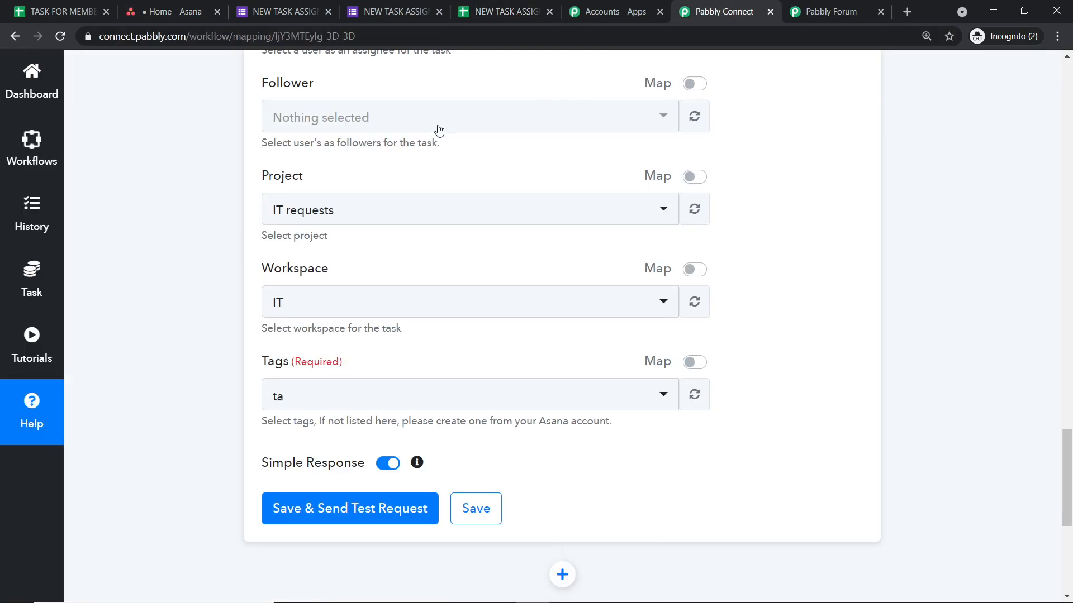
- Look through the available Asana projects and select IT requests as the task's Project
left_click(399, 223)
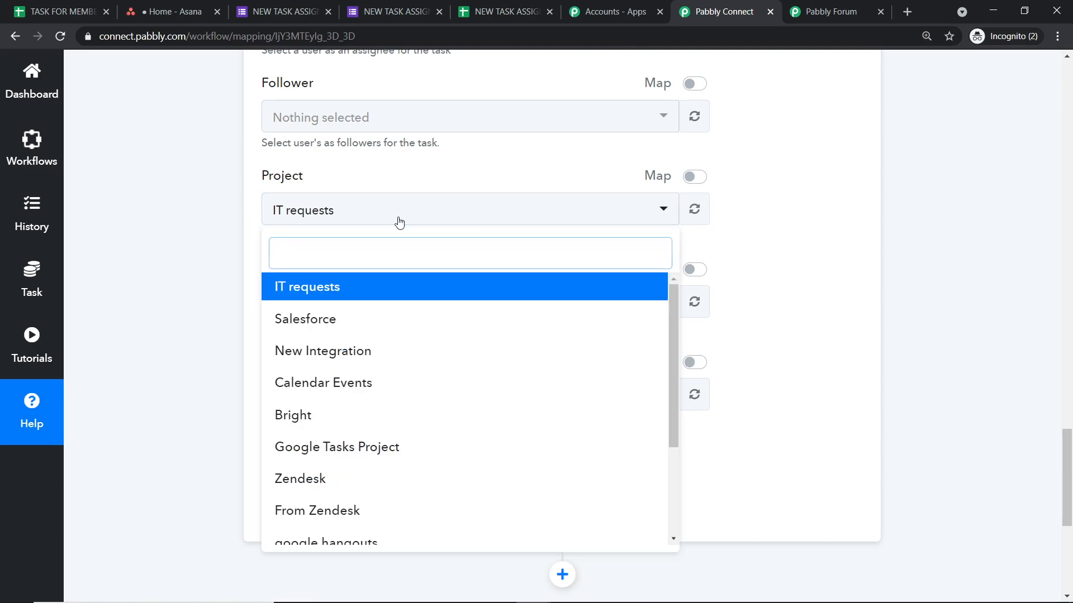
scroll(376, 395, "down", 4)
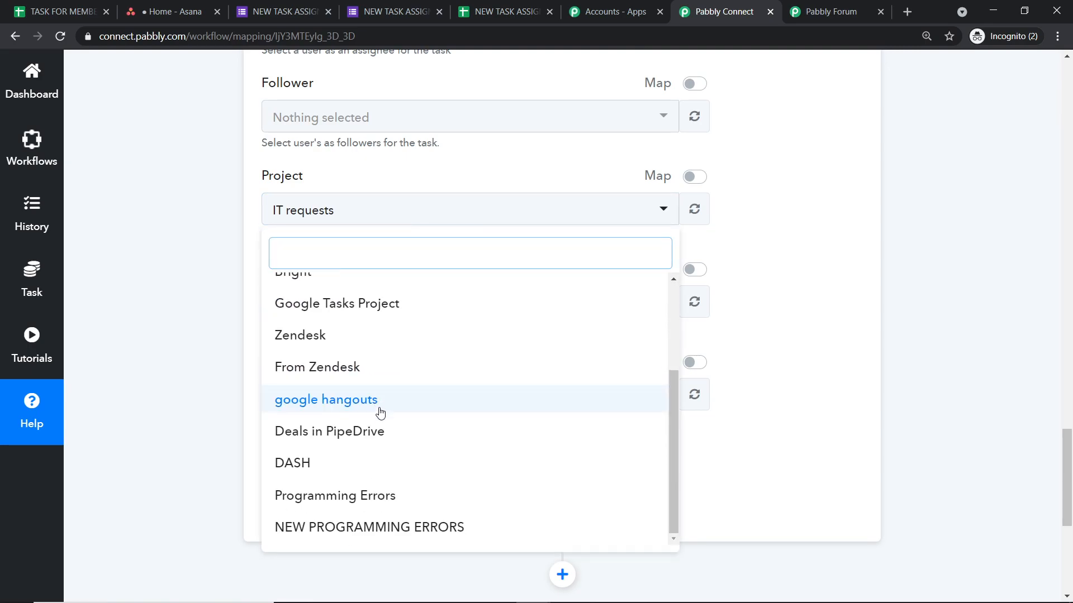
scroll(382, 436, "down", 1)
scroll(424, 335, "up", 5)
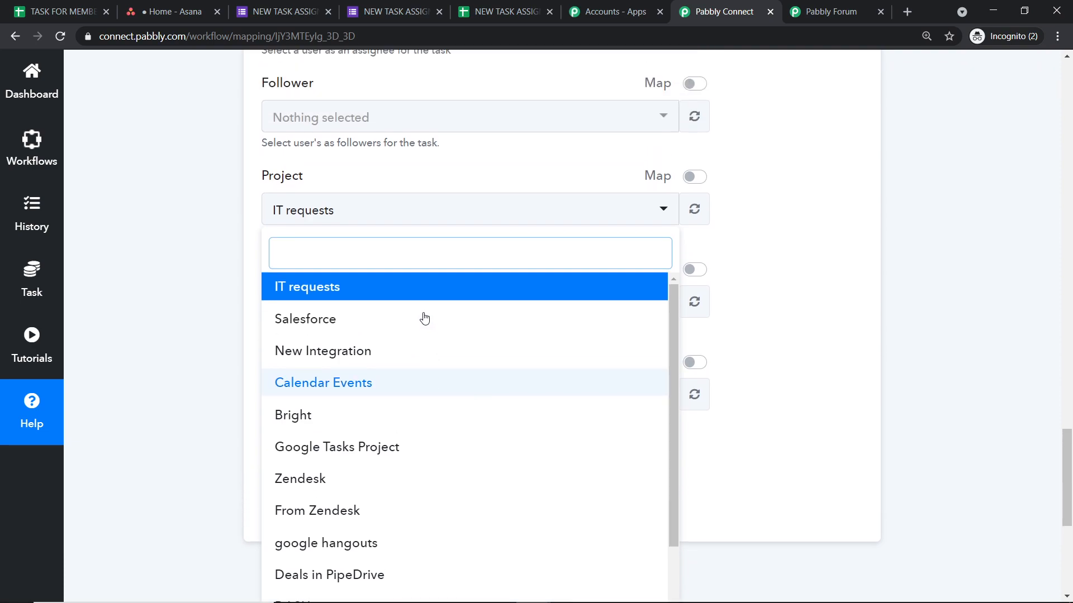
left_click(326, 288)
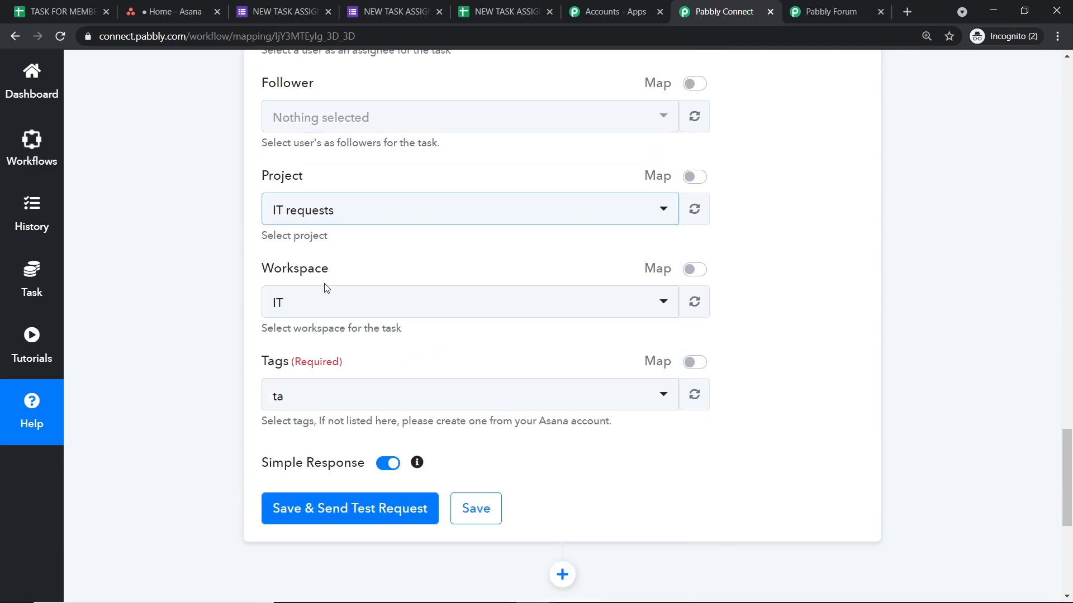
- Check the available Workspace and Tags options, keeping the IT workspace and the ta tag
scroll(748, 217, "down", 1)
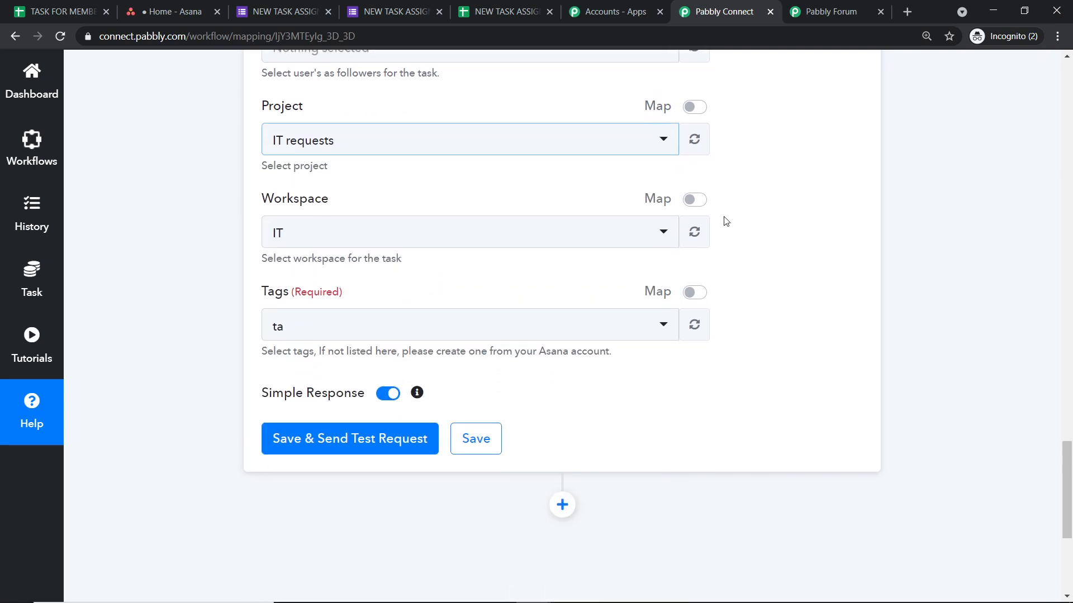
left_click(386, 241)
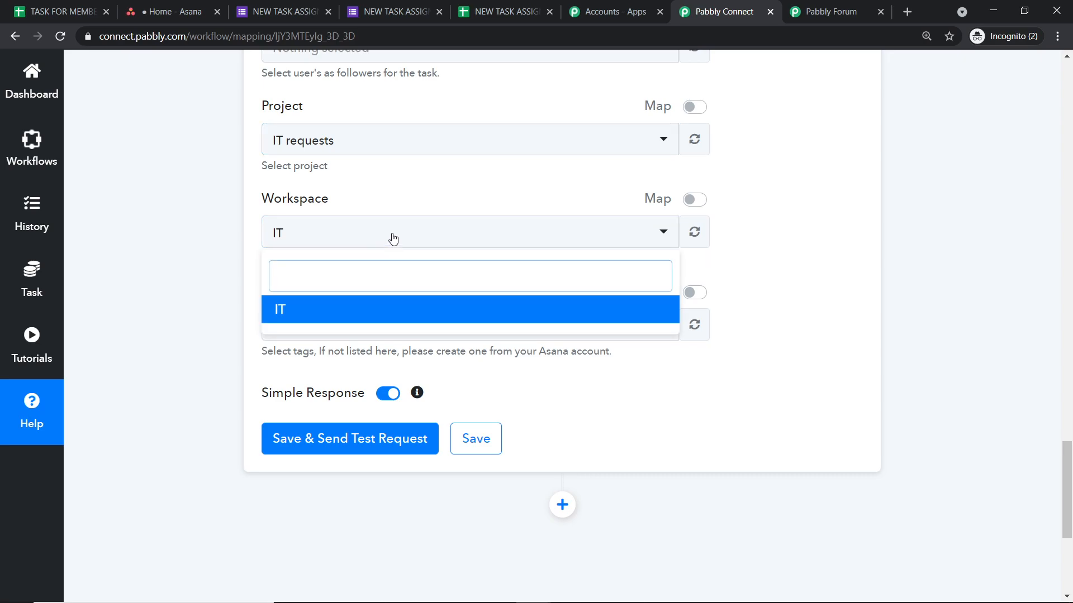
left_click(748, 196)
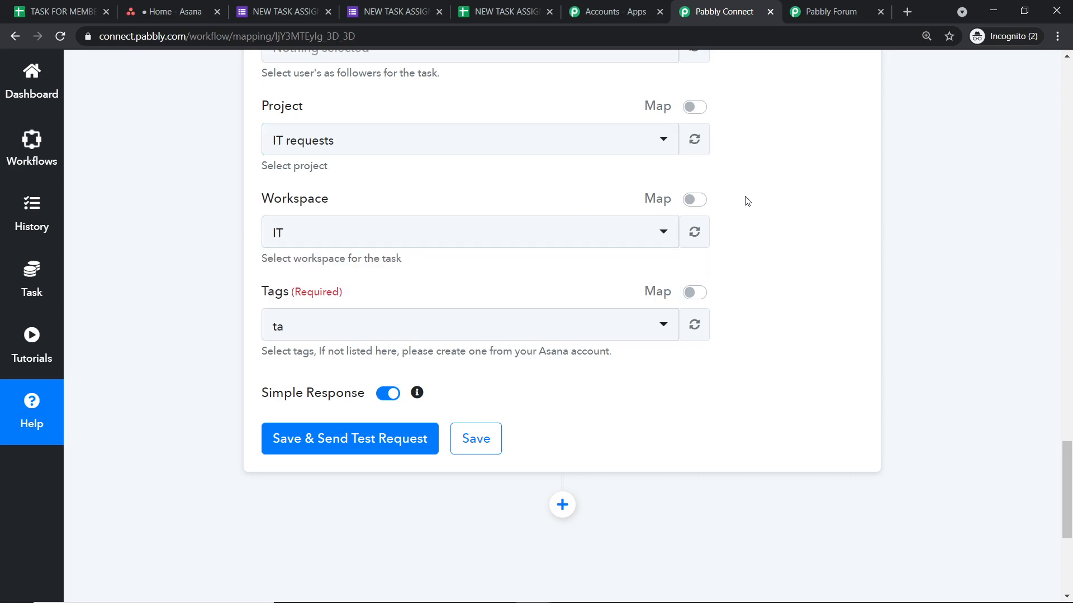
left_click(295, 327)
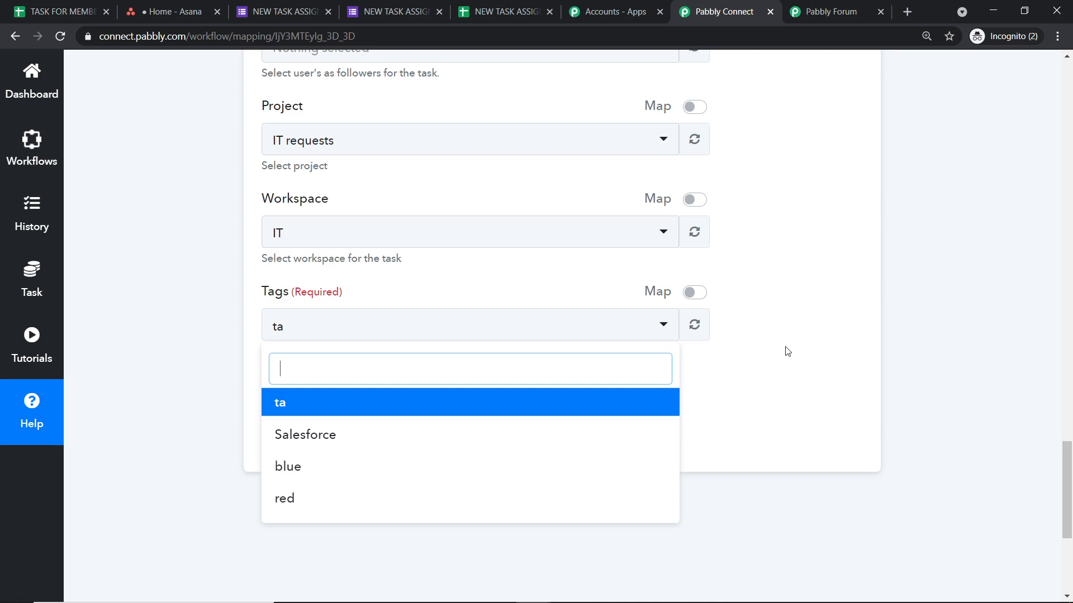
left_click(802, 340)
- Save the Asana action with a test request and open the IT requests project in Asana to check the task
scroll(752, 341, "down", 3)
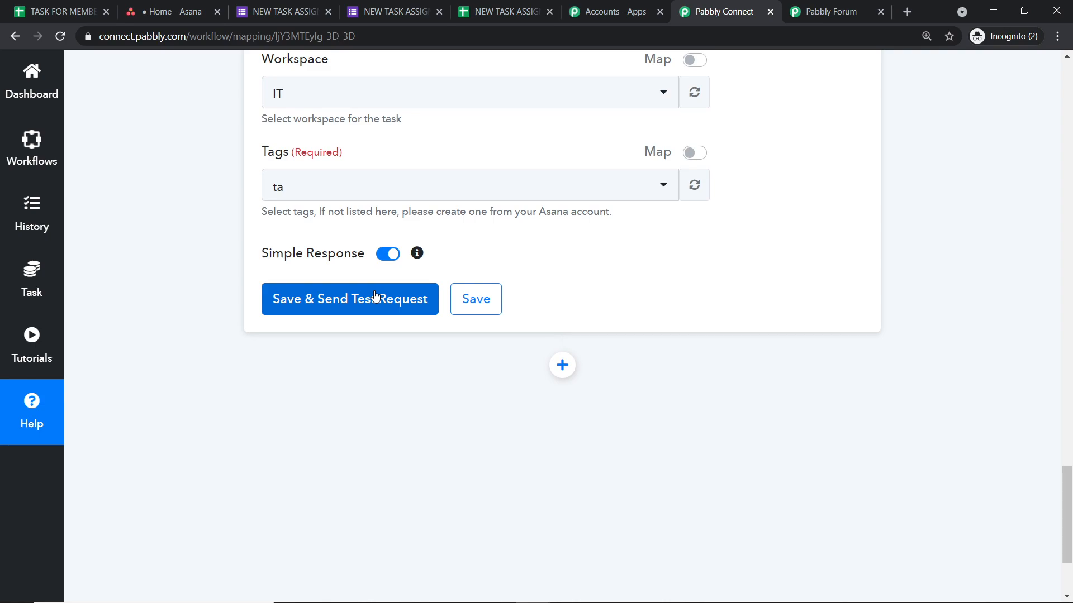
left_click(374, 296)
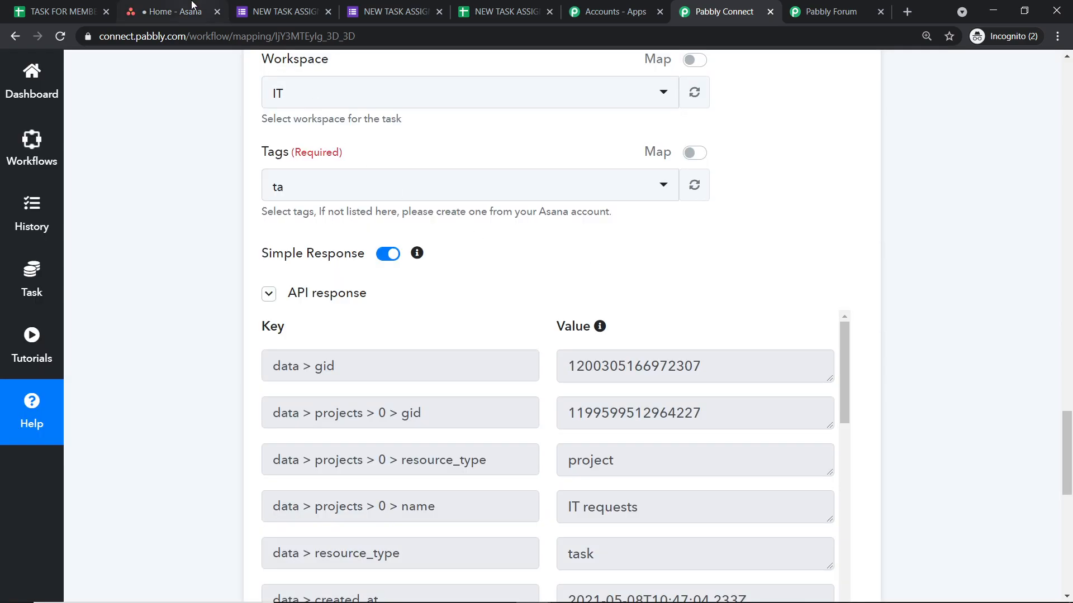
left_click(192, 4)
scroll(211, 150, "up", 5)
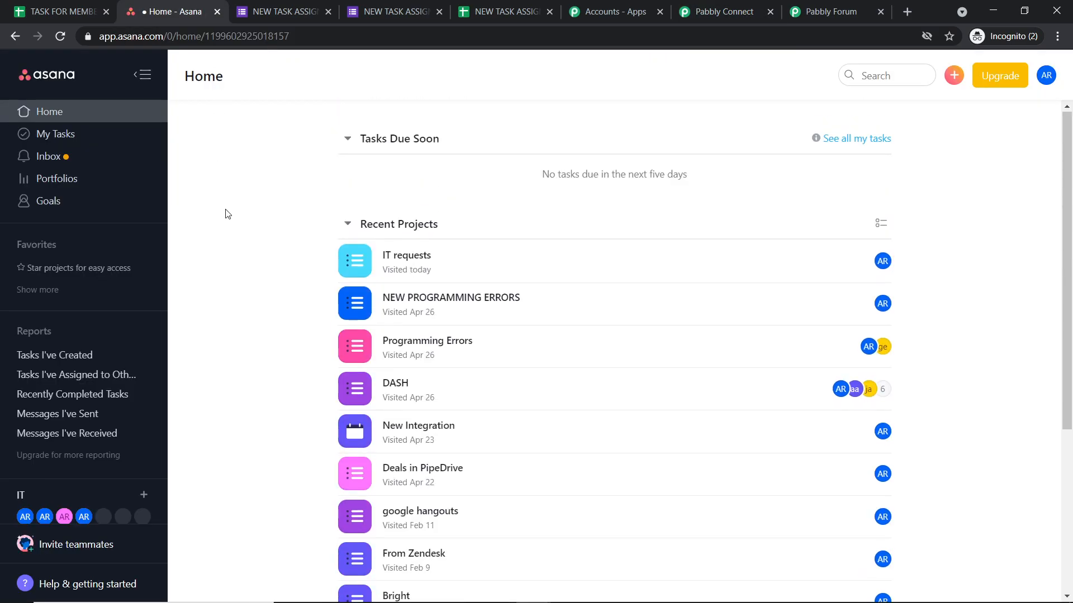
left_click(415, 261)
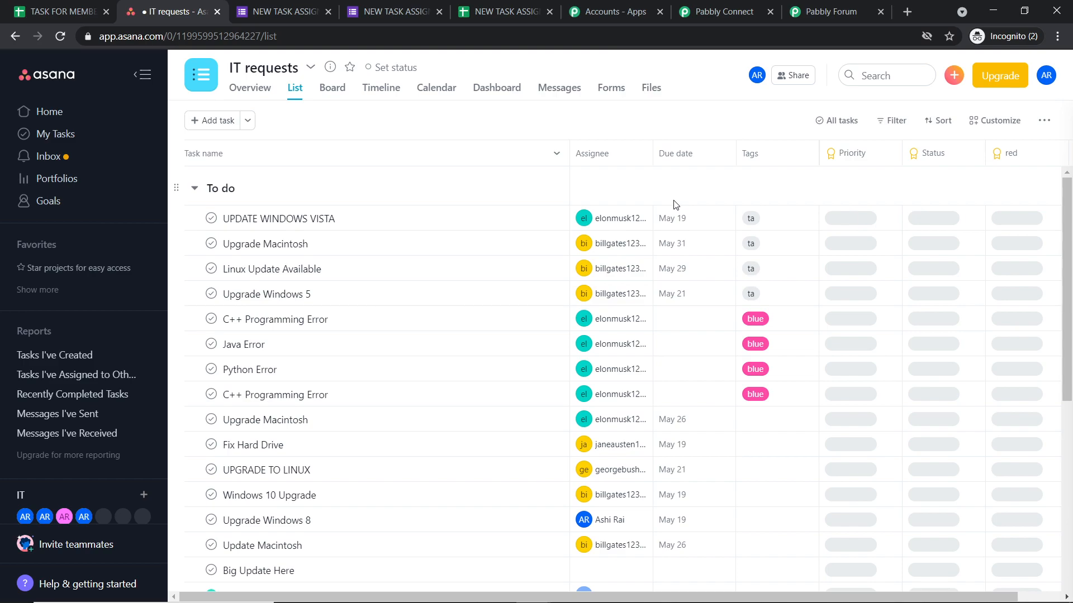
- Return to Pabbly Connect and collapse the Google Forms trigger and Asana action to review the whole workflow
left_click(741, 6)
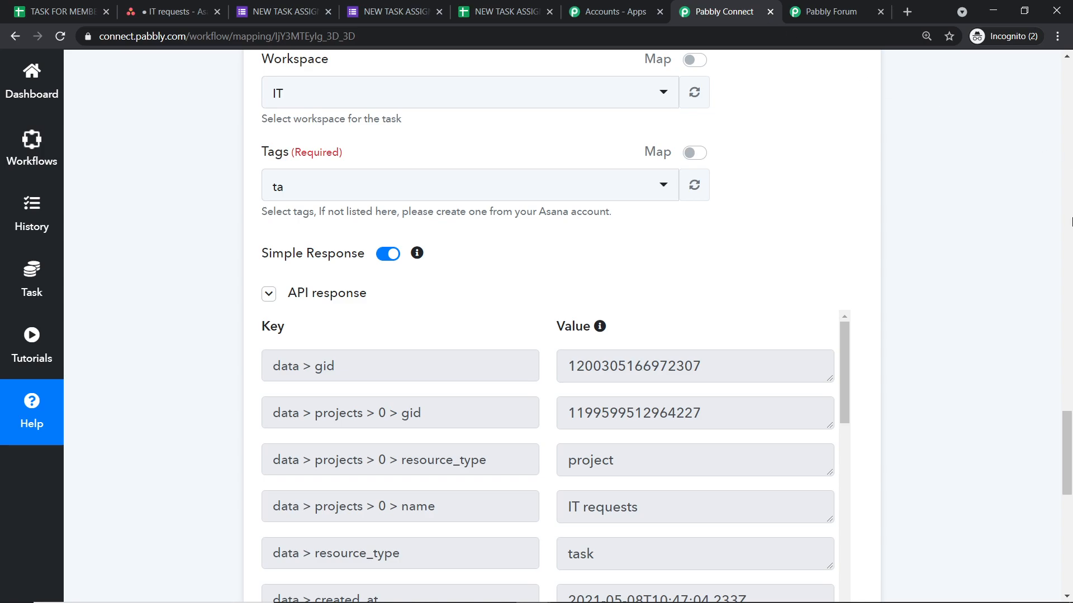
scroll(1069, 222, "up", 20)
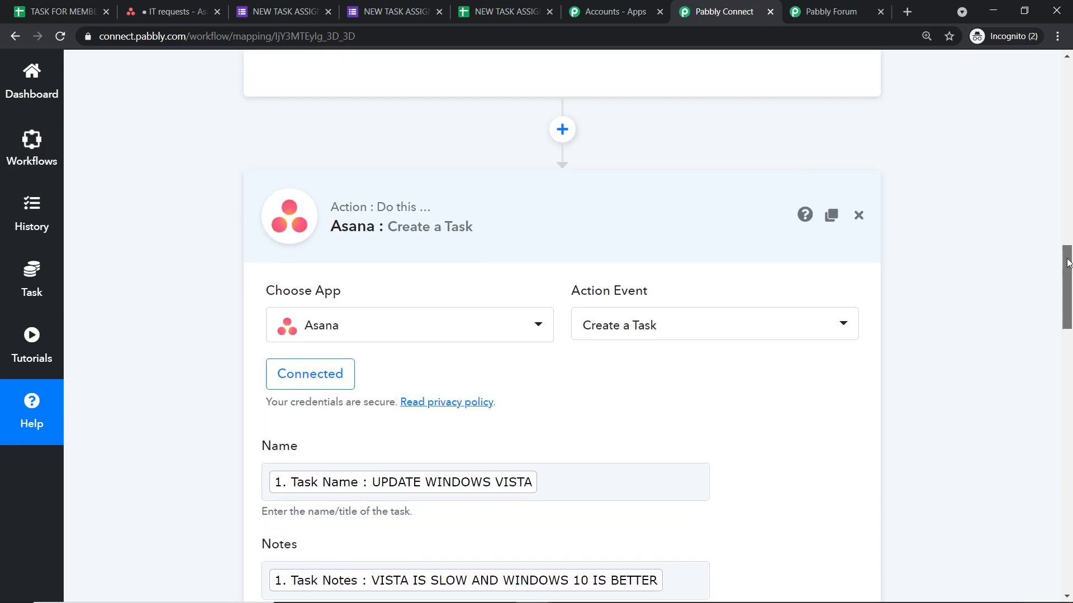
scroll(1067, 263, "up", 2)
scroll(1070, 184, "up", 10)
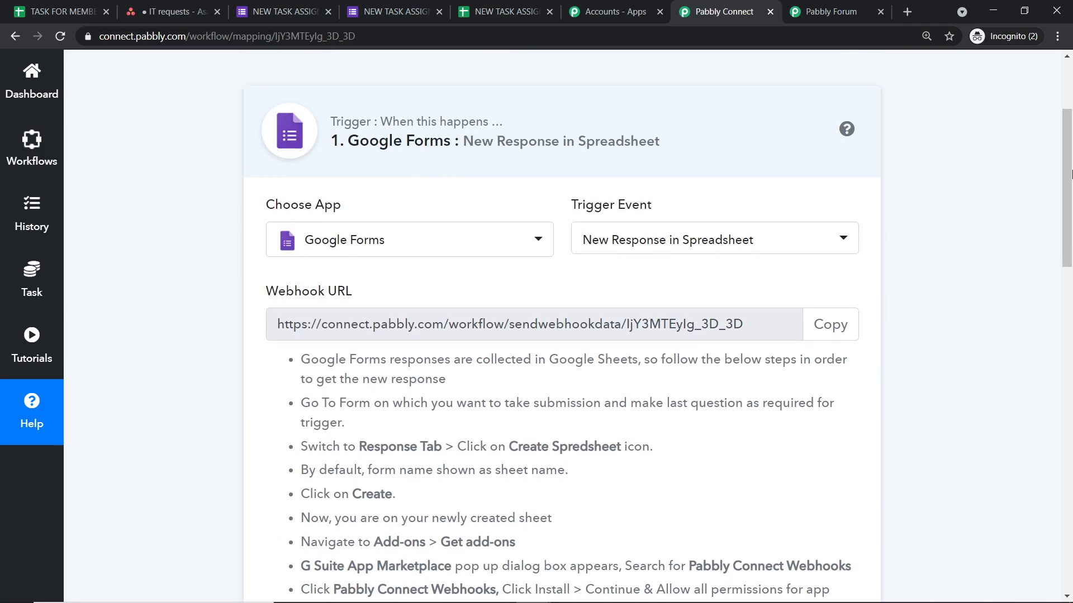
left_click(524, 151)
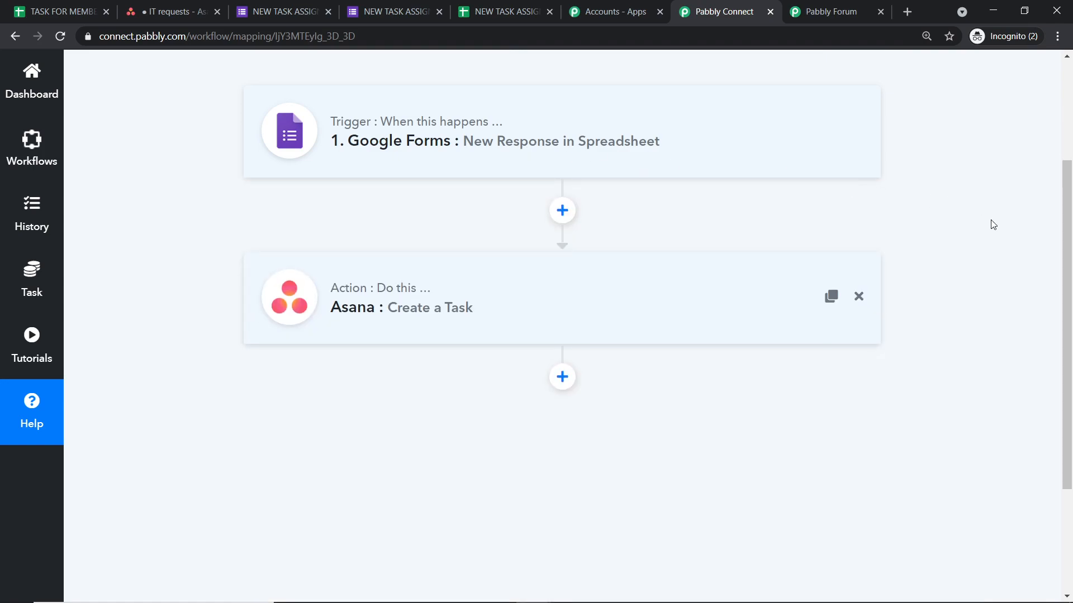
scroll(993, 224, "up", 1)
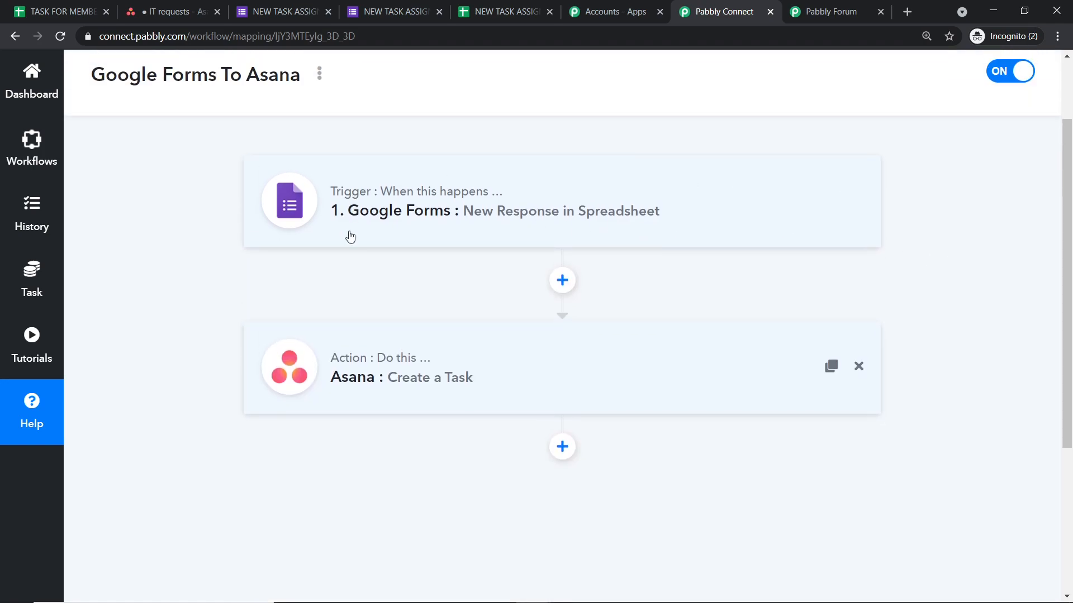